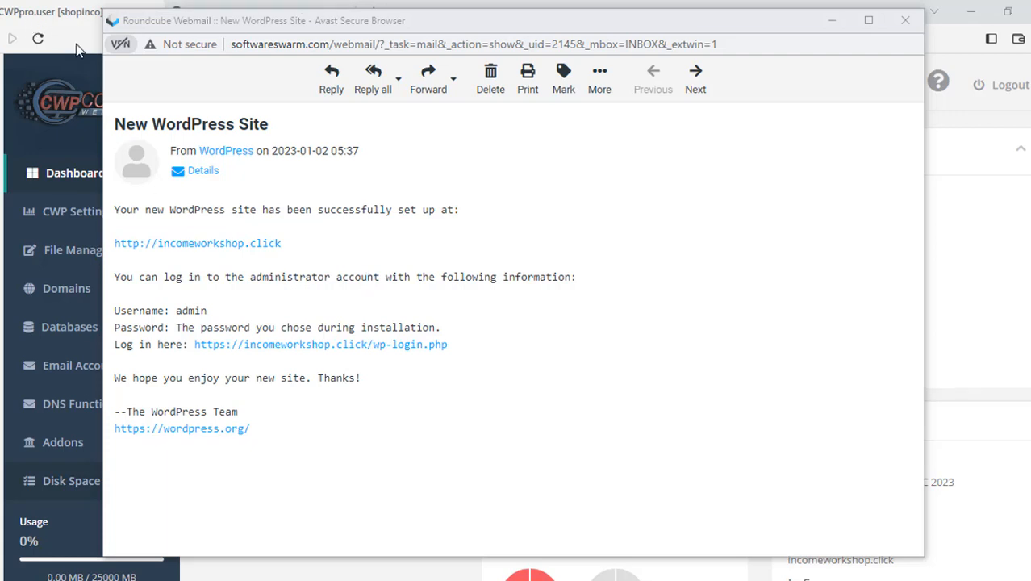
Bring the incomeworkshop.click site tab back in front of the webmail
{"action": "left_click", "coordinate": [262, 17]}
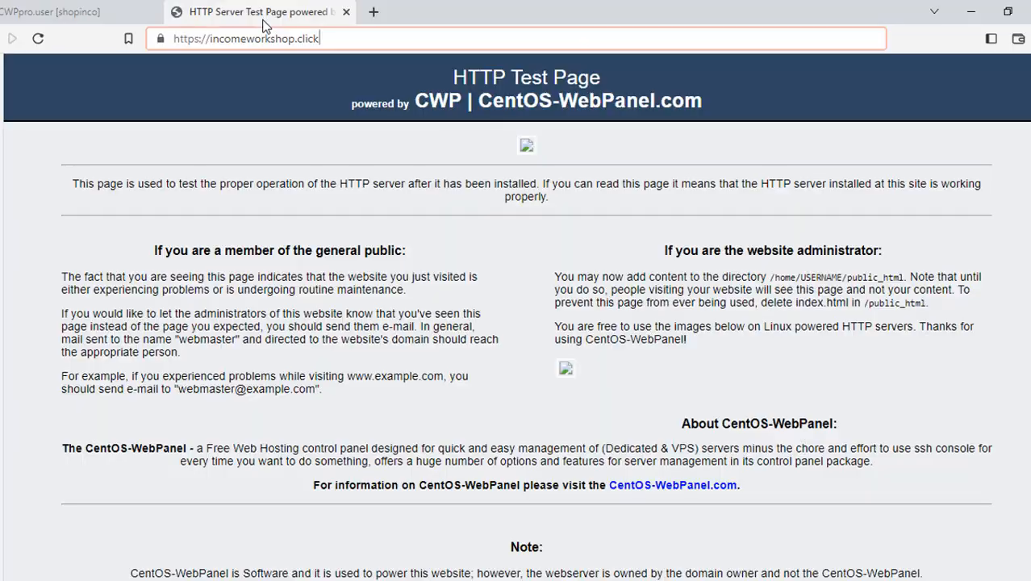
Reload incomeworkshop.click to see the default WordPress blog, then return to the CWP dashboard
{"action": "left_click", "coordinate": [37, 39]}
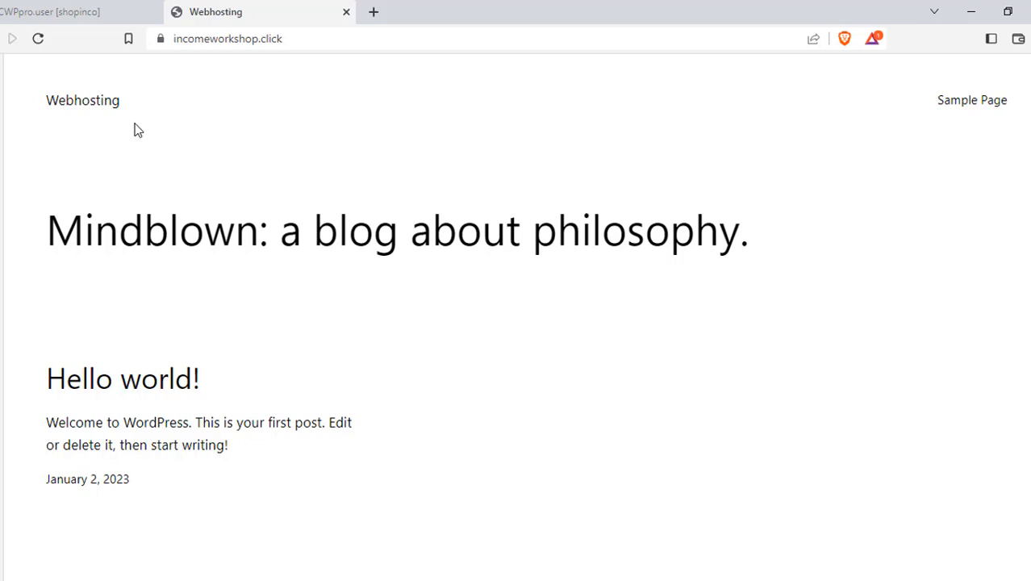
{"action": "left_click", "coordinate": [87, 10]}
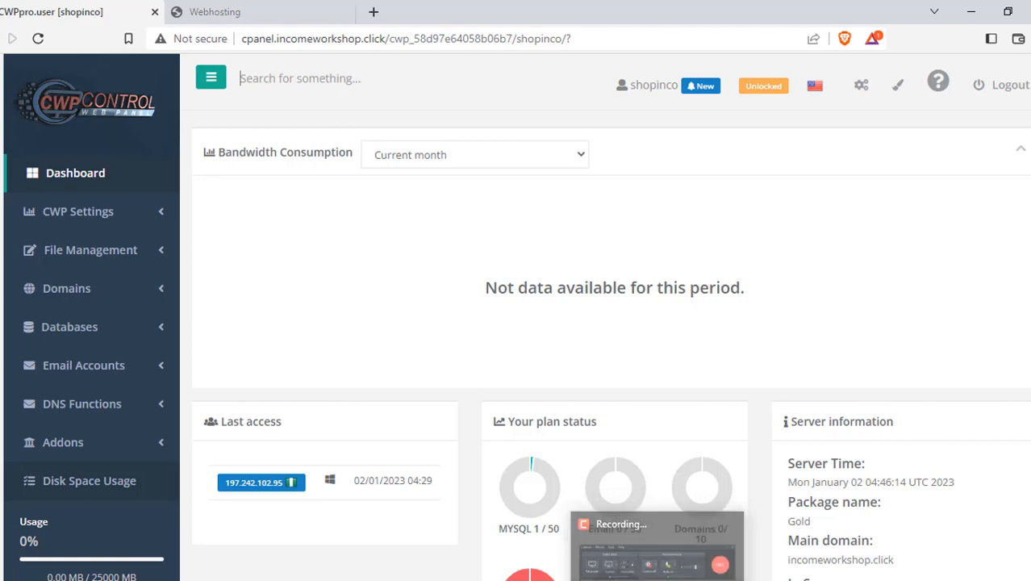
Dismiss the setup email and list installed addons to find the incomeworkshop.click WordPress install
{"action": "left_click", "coordinate": [651, 548]}
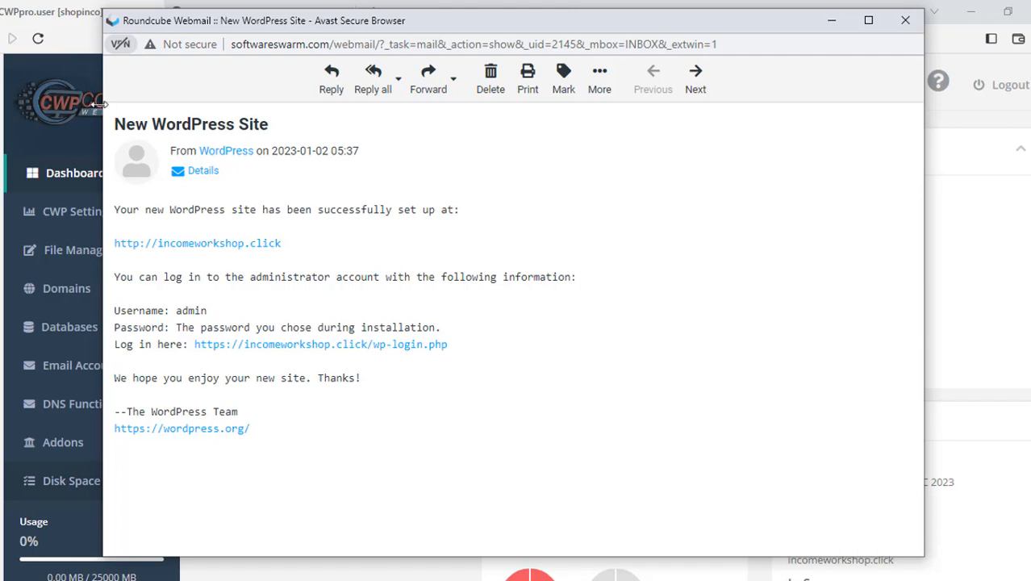
{"action": "left_click", "coordinate": [1003, 329]}
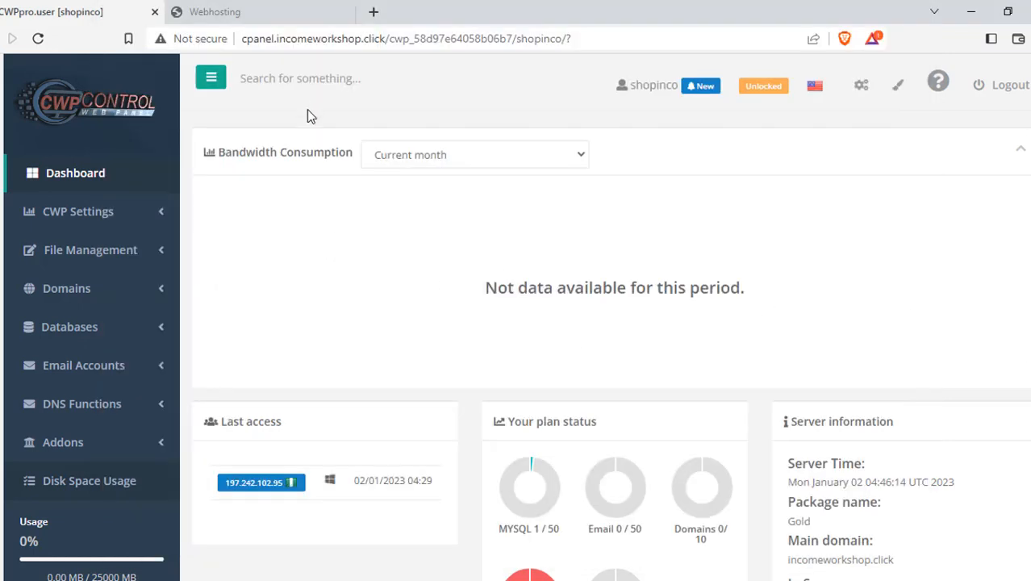
{"action": "left_click", "coordinate": [84, 450]}
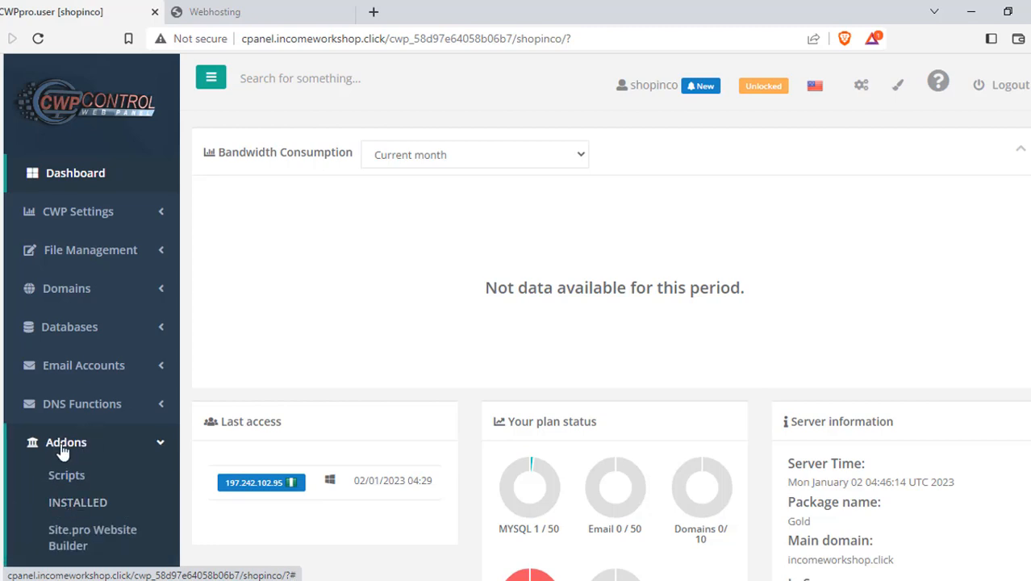
{"action": "left_click", "coordinate": [61, 505]}
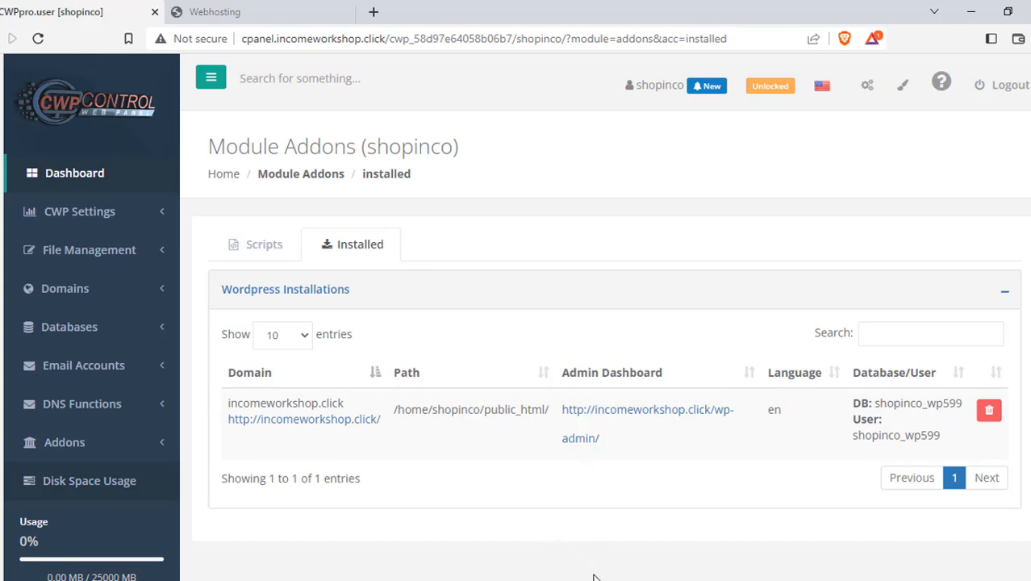
Log in to incomeworkshop.click's wp-admin with the admin e-mail and the pasted password
{"action": "left_click", "coordinate": [656, 411]}
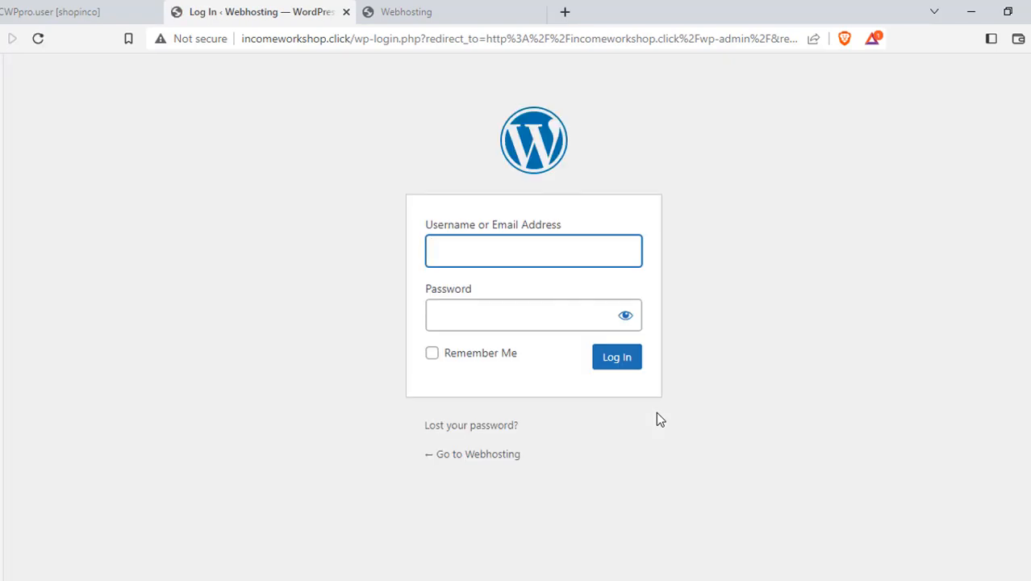
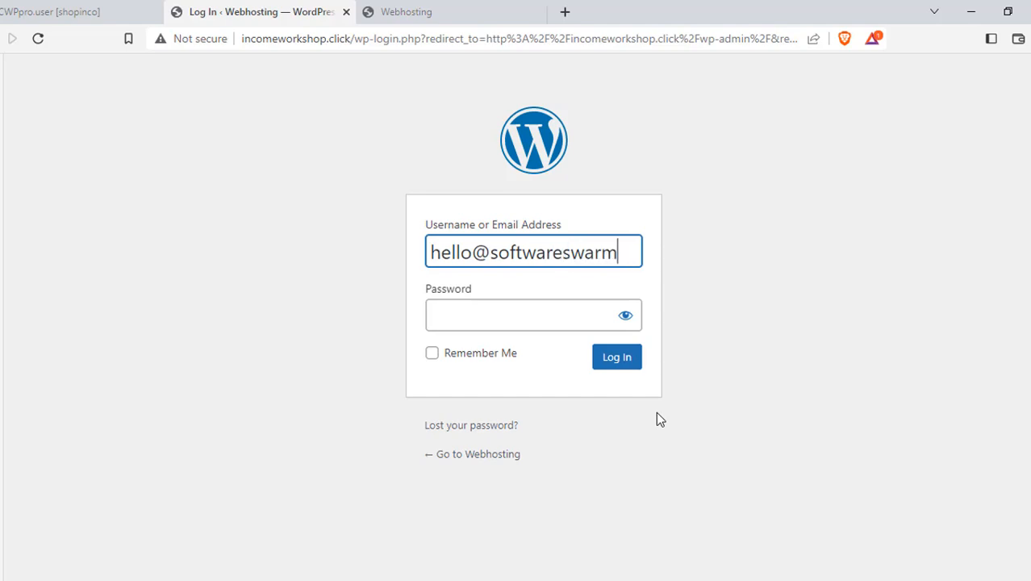
{"action": "key", "text": "Tab"}
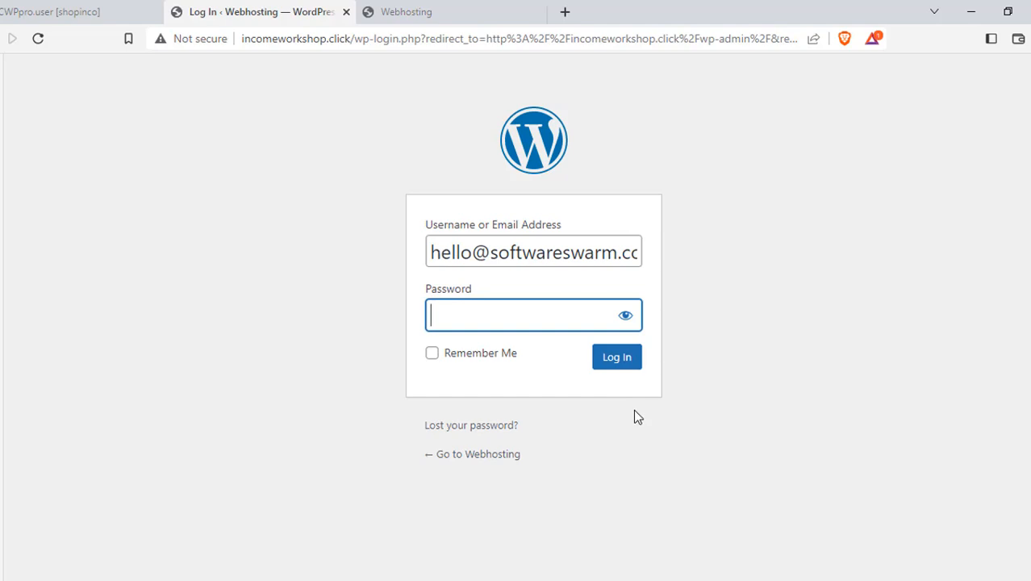
{"action": "key", "text": "ctrl+v"}
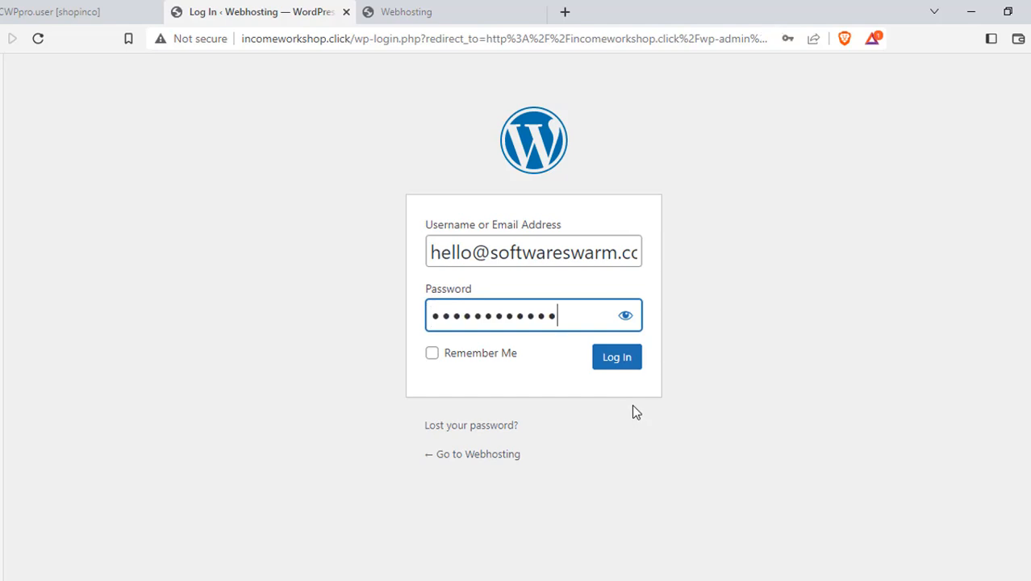
{"action": "left_click", "coordinate": [615, 363]}
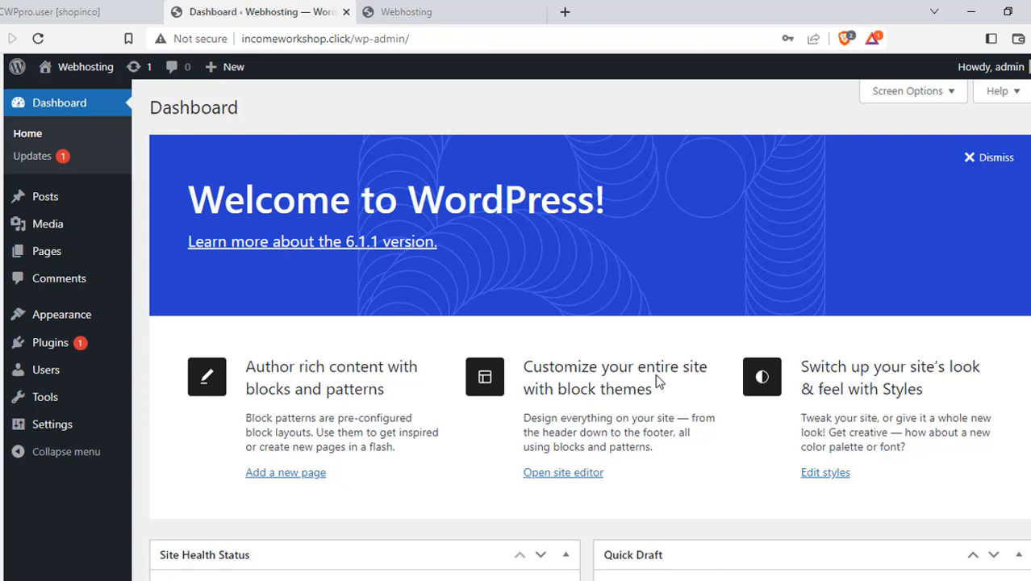
Hide Site Health Status, At a Glance, Activity, Quick Draft, Events and News, and Welcome boxes
{"action": "scroll", "coordinate": [508, 282], "scroll_direction": "down", "scroll_amount": 4}
{"action": "scroll", "coordinate": [514, 281], "scroll_direction": "up", "scroll_amount": 4}
{"action": "left_click", "coordinate": [948, 95]}
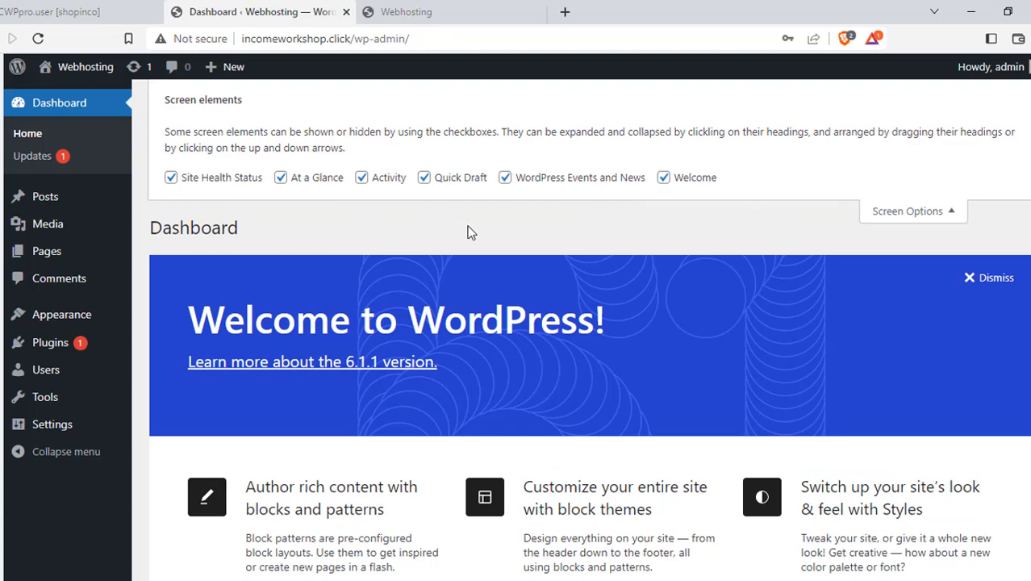
{"action": "left_click", "coordinate": [171, 179]}
{"action": "left_click", "coordinate": [281, 179]}
{"action": "left_click", "coordinate": [361, 179]}
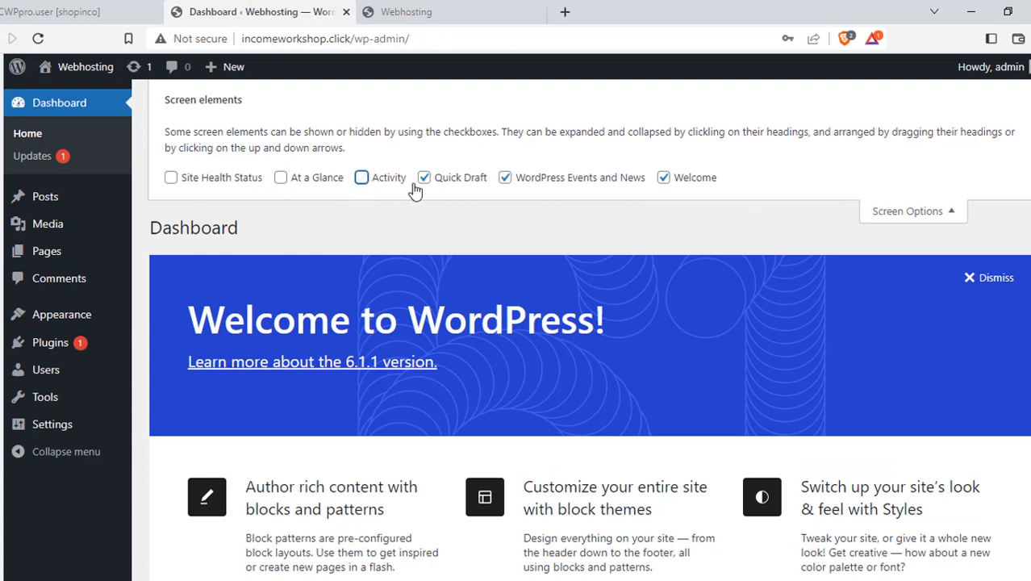
{"action": "left_click", "coordinate": [424, 179]}
{"action": "left_click", "coordinate": [505, 179]}
{"action": "left_click", "coordinate": [663, 179]}
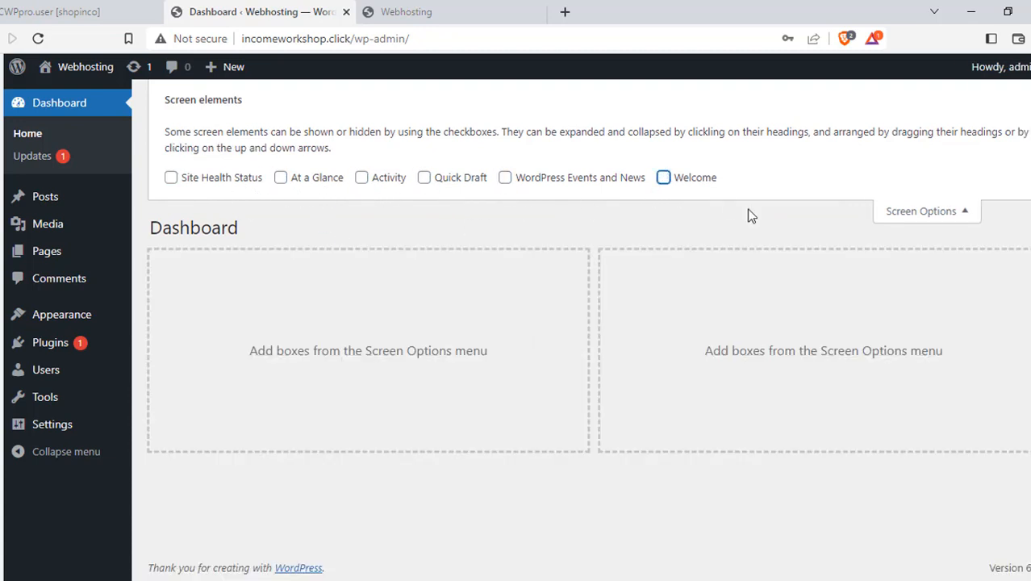
{"action": "left_click", "coordinate": [970, 213]}
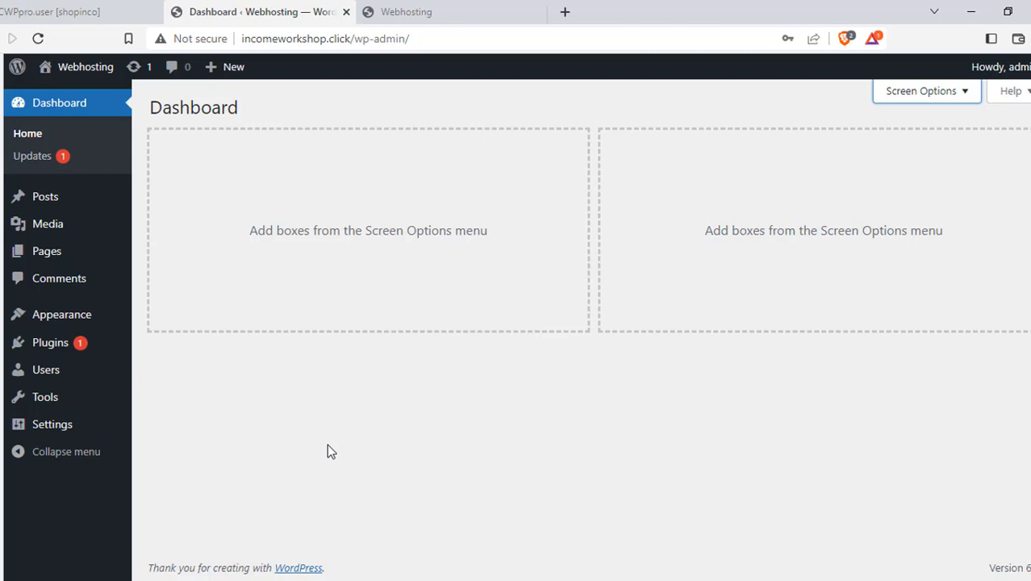
Search the plugin directory for 'astra' and install Starter Templates
{"action": "left_click", "coordinate": [46, 353]}
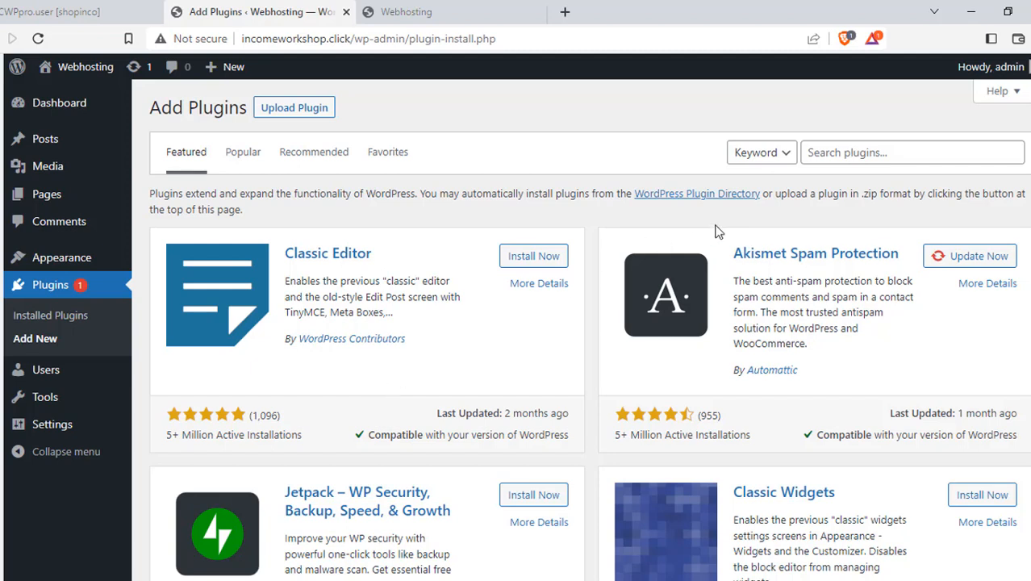
{"action": "left_click", "coordinate": [826, 152]}
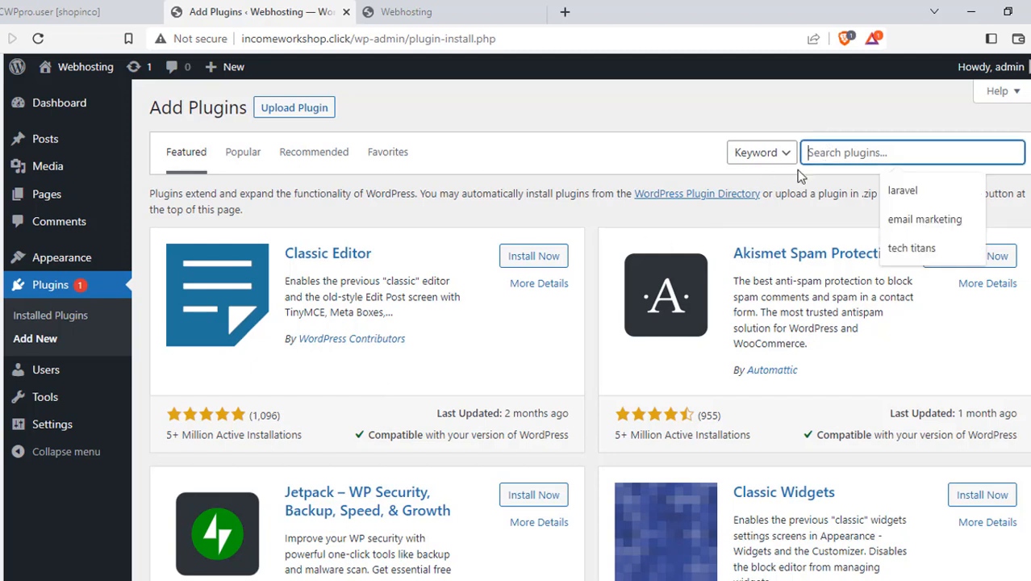
{"action": "type", "text": "ast"}
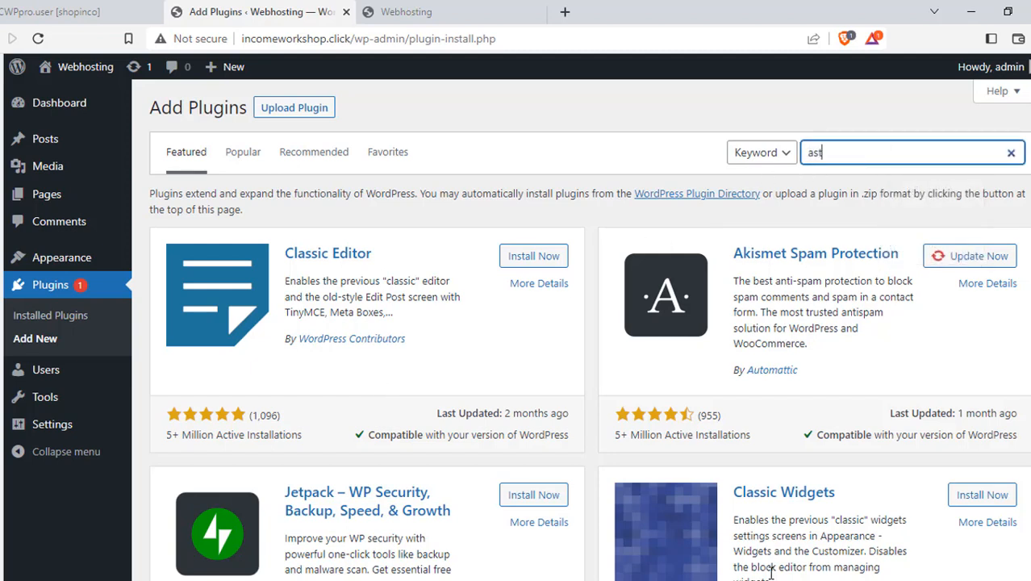
{"action": "type", "text": "ra"}
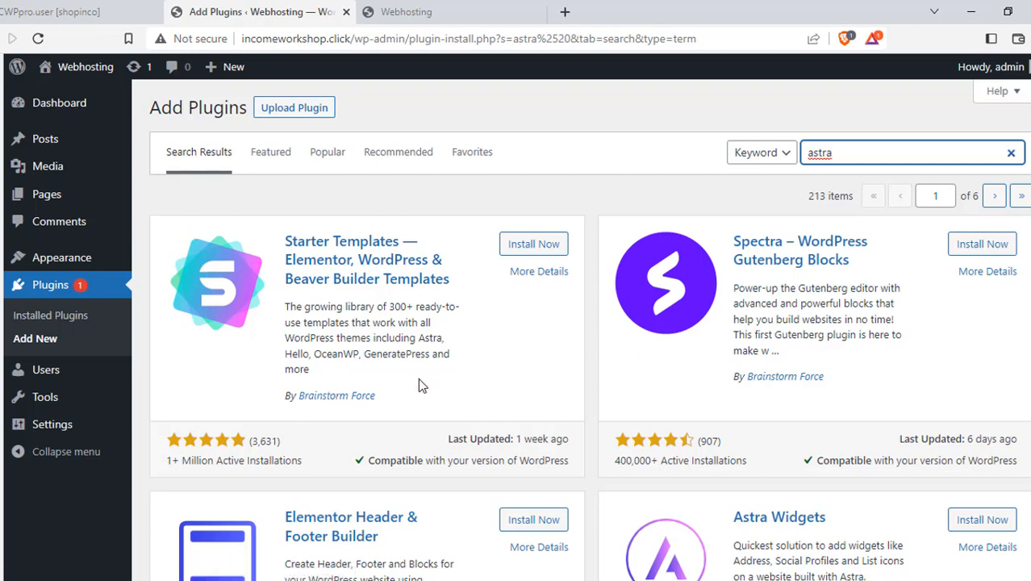
{"action": "left_click", "coordinate": [529, 247]}
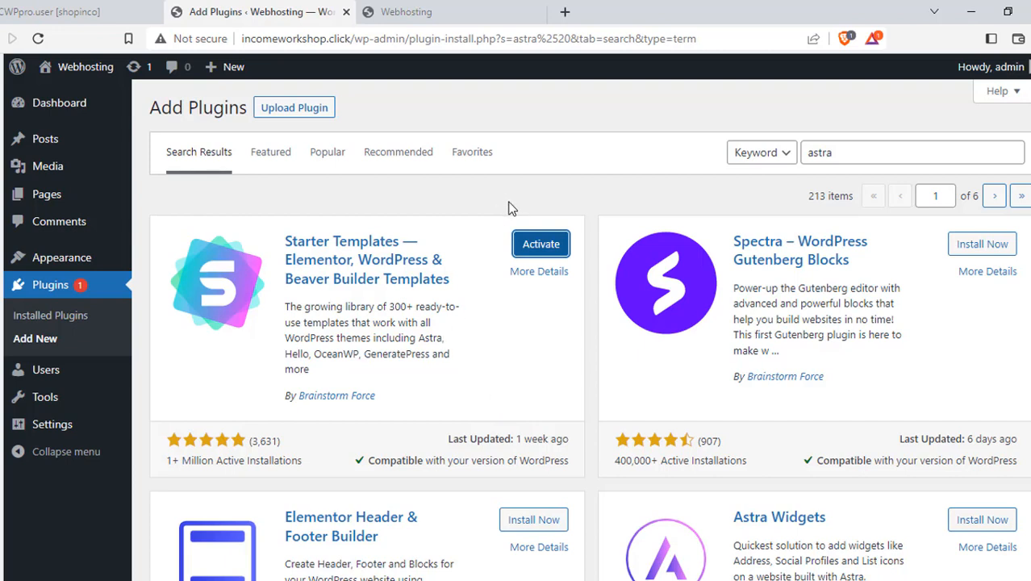
Activate Starter Templates and open its library from the Plugins page
{"action": "left_click", "coordinate": [541, 243]}
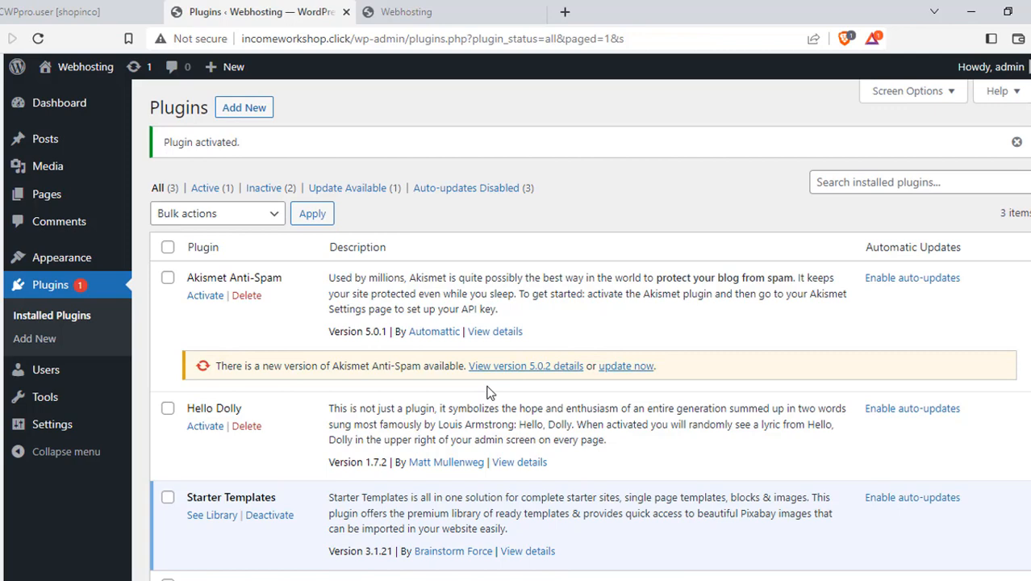
{"action": "scroll", "coordinate": [319, 389], "scroll_direction": "down", "scroll_amount": 3}
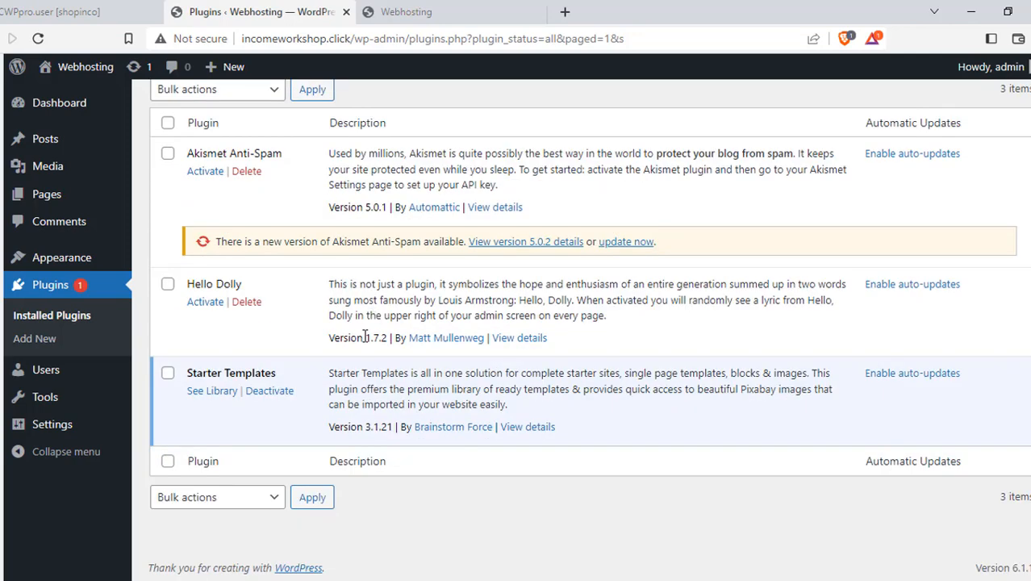
{"action": "scroll", "coordinate": [365, 338], "scroll_direction": "up", "scroll_amount": 3}
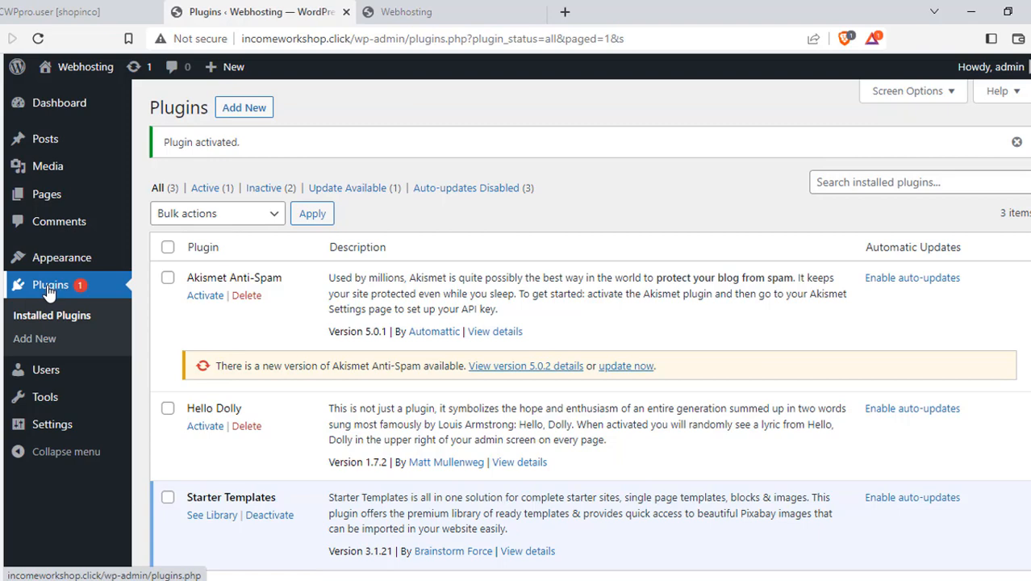
{"action": "scroll", "coordinate": [537, 241], "scroll_direction": "down", "scroll_amount": 2}
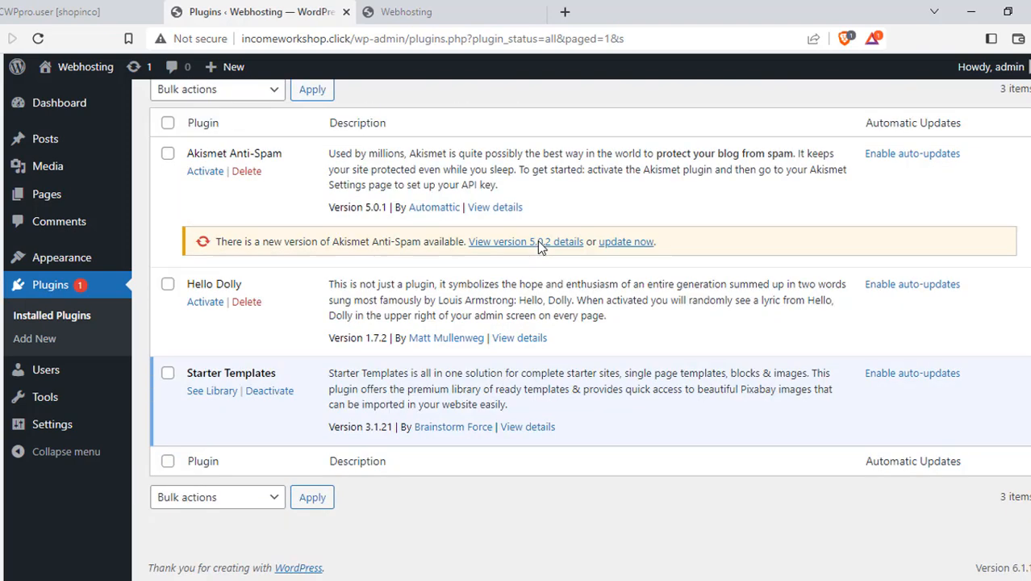
{"action": "left_click", "coordinate": [212, 394]}
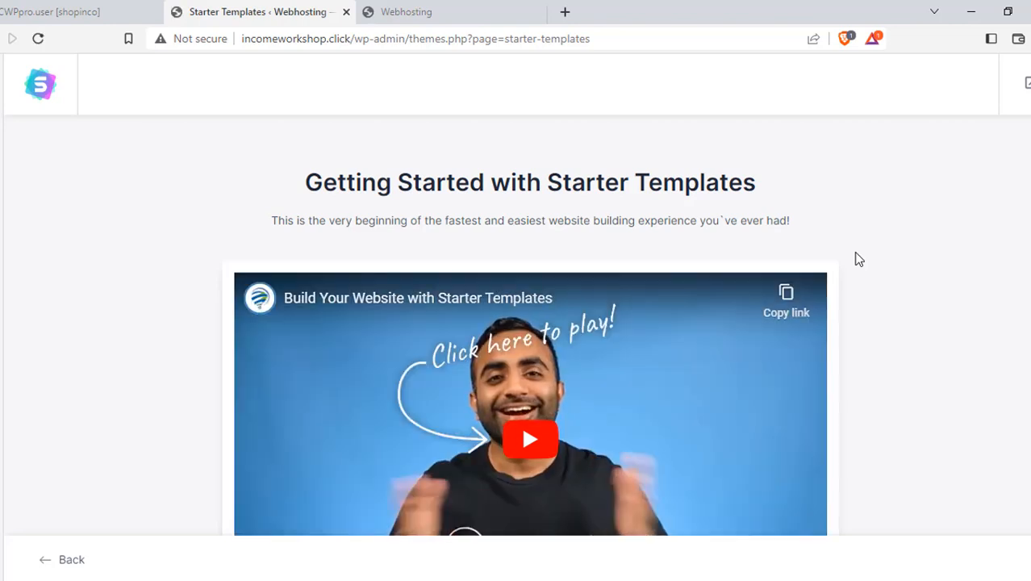
Start building the website from a template, with Elementor as the page builder
{"action": "scroll", "coordinate": [860, 264], "scroll_direction": "down", "scroll_amount": 2}
{"action": "scroll", "coordinate": [894, 321], "scroll_direction": "up", "scroll_amount": 2}
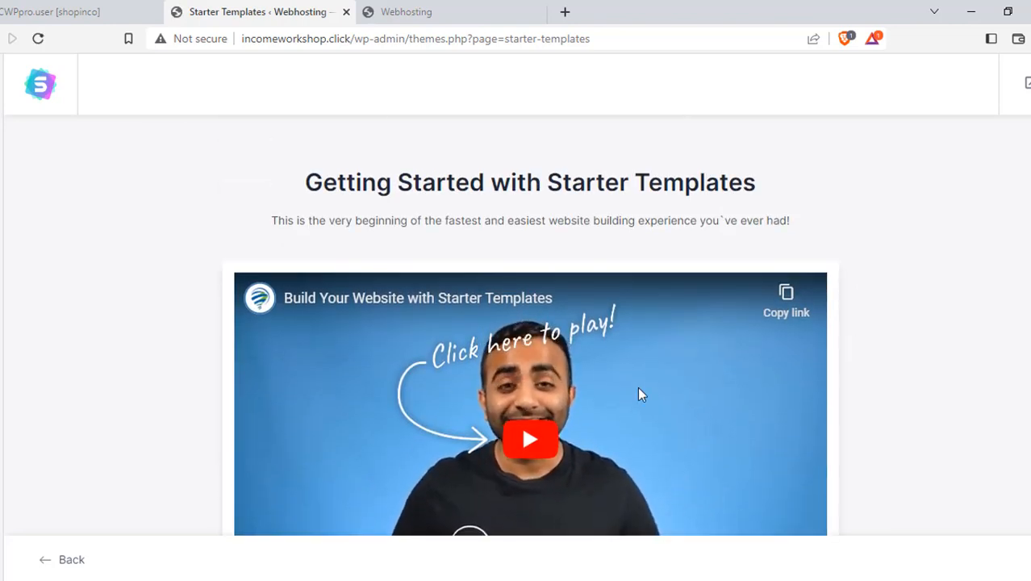
{"action": "scroll", "coordinate": [726, 383], "scroll_direction": "down", "scroll_amount": 2}
{"action": "left_click", "coordinate": [559, 523]}
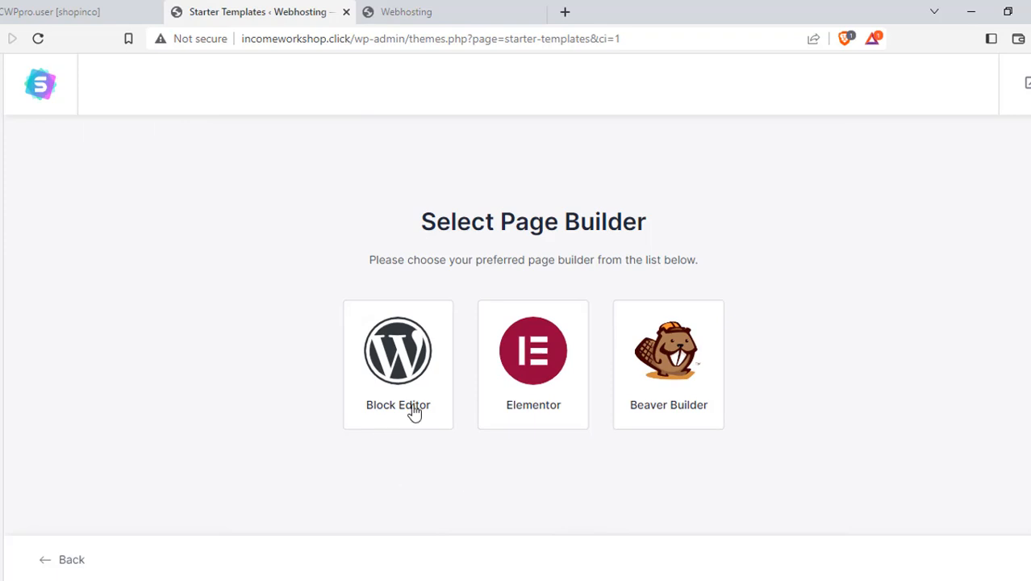
{"action": "left_click", "coordinate": [573, 373]}
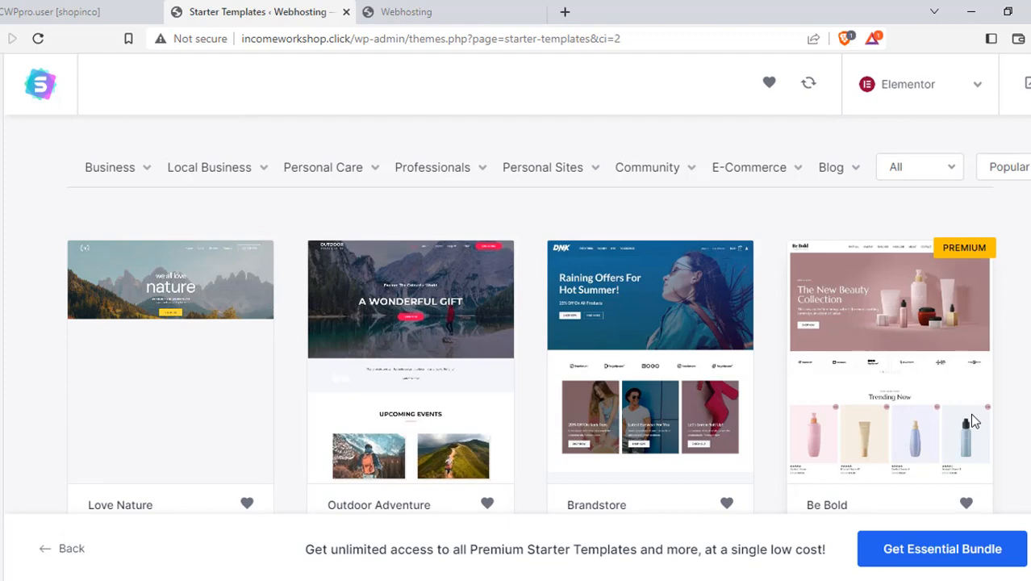
Scroll through the full Elementor template collection
{"action": "scroll", "coordinate": [601, 332], "scroll_direction": "down", "scroll_amount": 3}
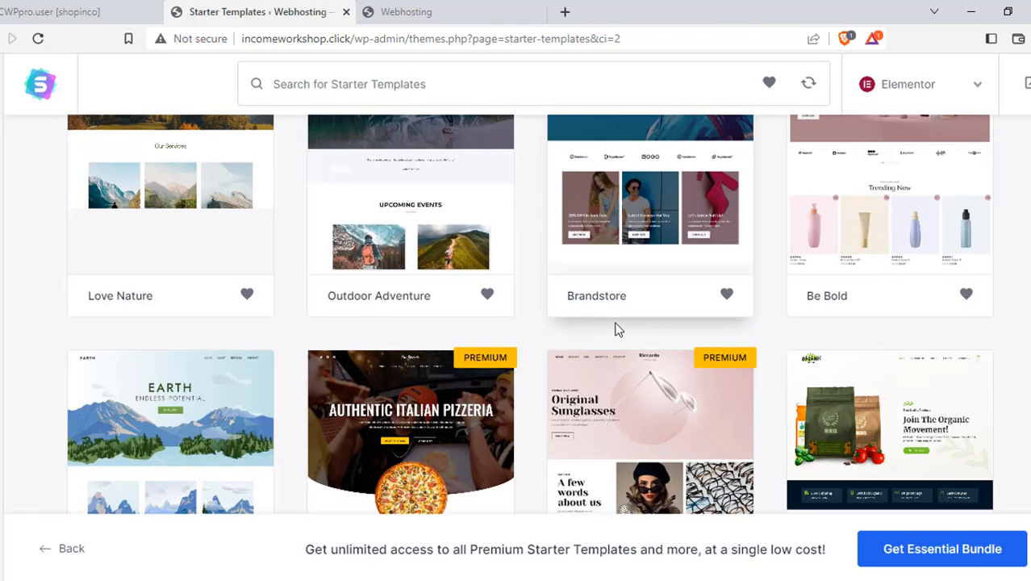
{"action": "scroll", "coordinate": [615, 327], "scroll_direction": "down", "scroll_amount": 2}
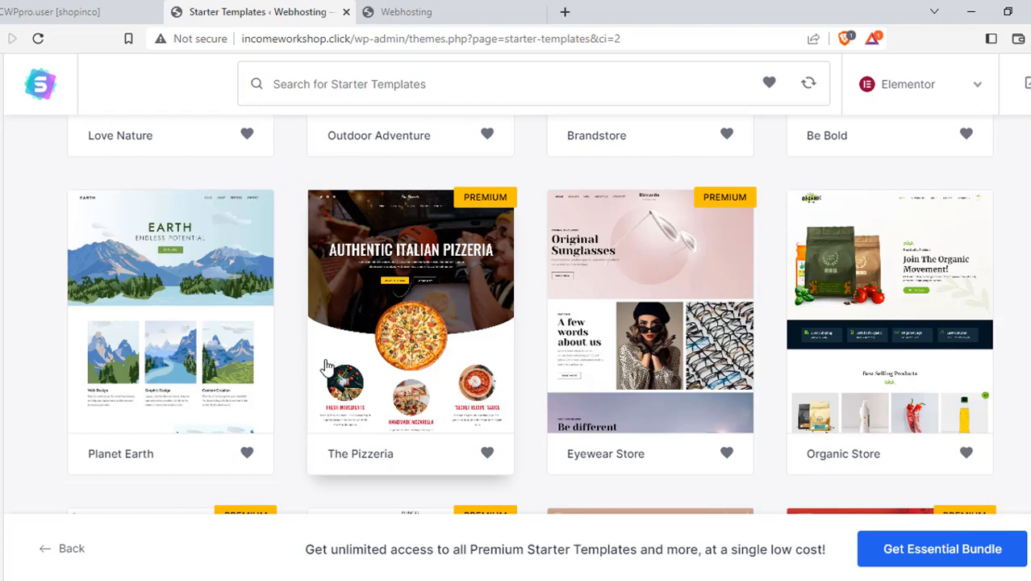
{"action": "scroll", "coordinate": [374, 341], "scroll_direction": "down", "scroll_amount": 4}
{"action": "scroll", "coordinate": [383, 337], "scroll_direction": "down", "scroll_amount": 3}
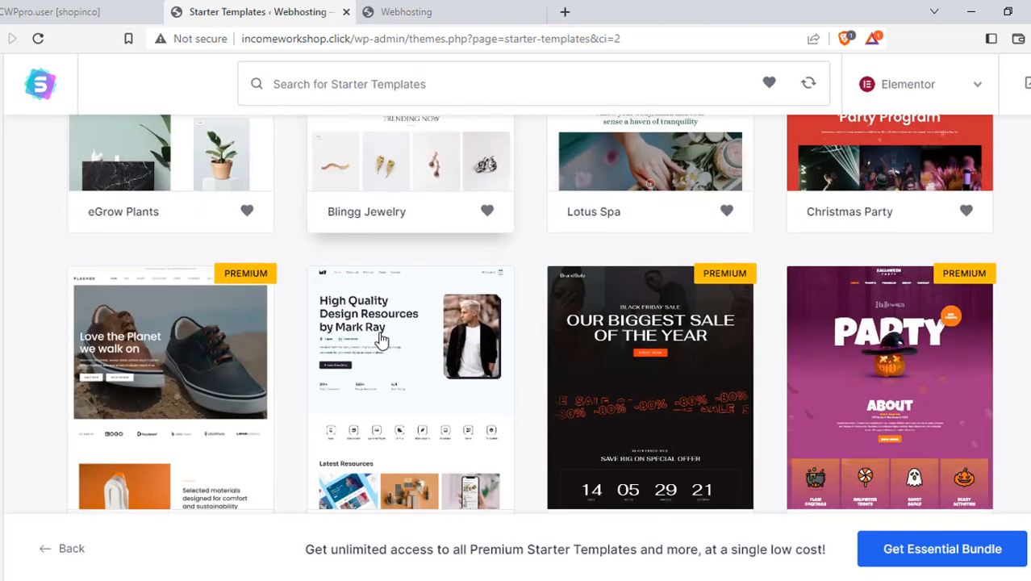
{"action": "scroll", "coordinate": [382, 337], "scroll_direction": "up", "scroll_amount": 3}
{"action": "scroll", "coordinate": [384, 334], "scroll_direction": "down", "scroll_amount": 6}
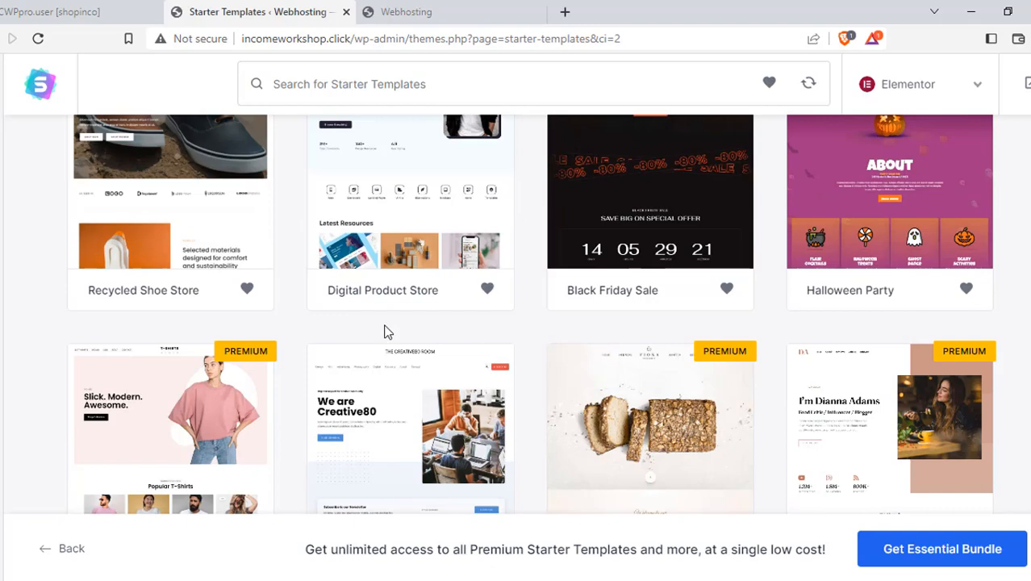
{"action": "scroll", "coordinate": [382, 330], "scroll_direction": "up", "scroll_amount": 7}
{"action": "scroll", "coordinate": [382, 330], "scroll_direction": "down", "scroll_amount": 8}
{"action": "scroll", "coordinate": [386, 326], "scroll_direction": "up", "scroll_amount": 9}
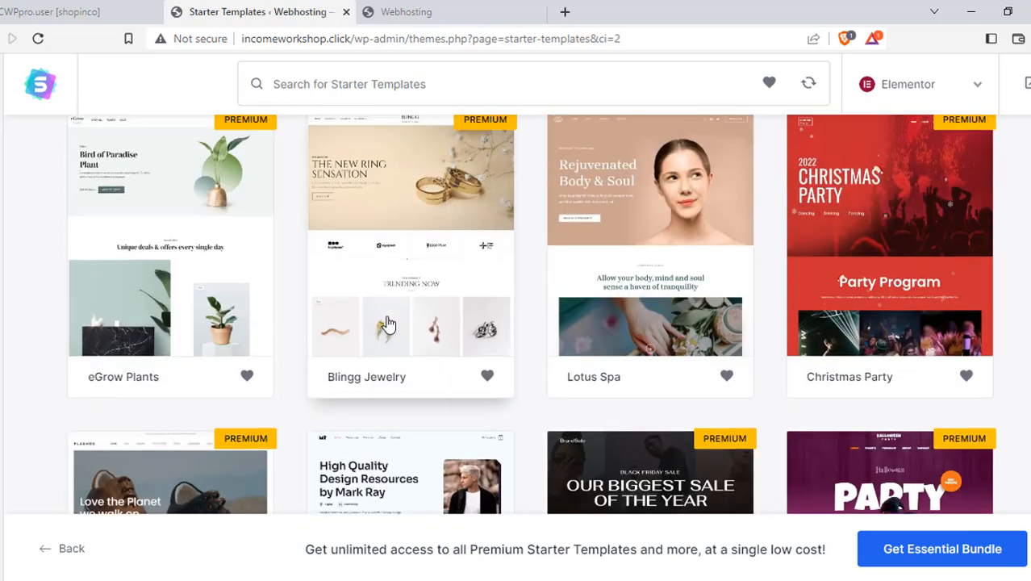
{"action": "scroll", "coordinate": [387, 323], "scroll_direction": "up", "scroll_amount": 10}
{"action": "mouse_move", "coordinate": [430, 351]}
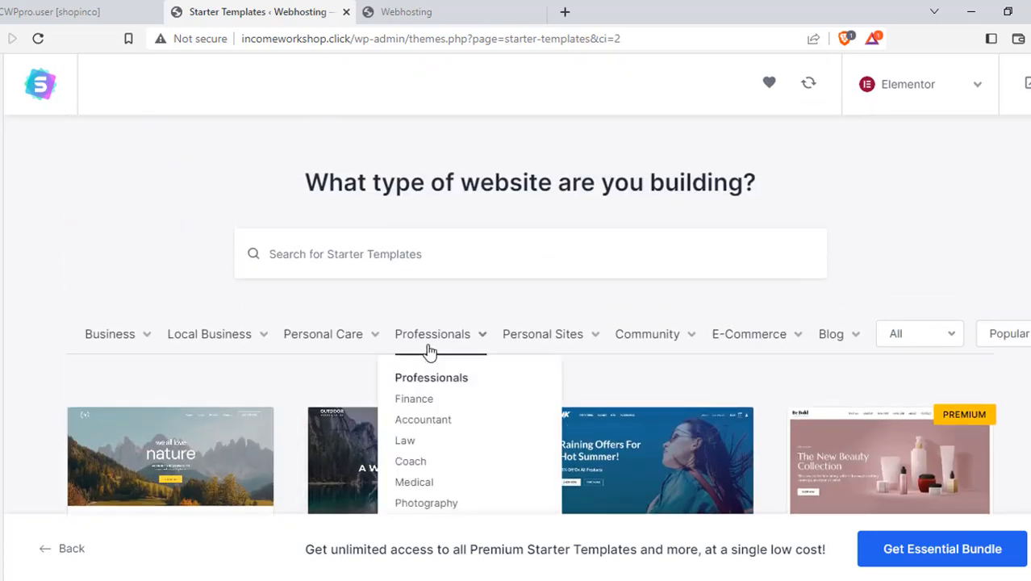
{"action": "scroll", "coordinate": [184, 461], "scroll_direction": "down", "scroll_amount": 1}
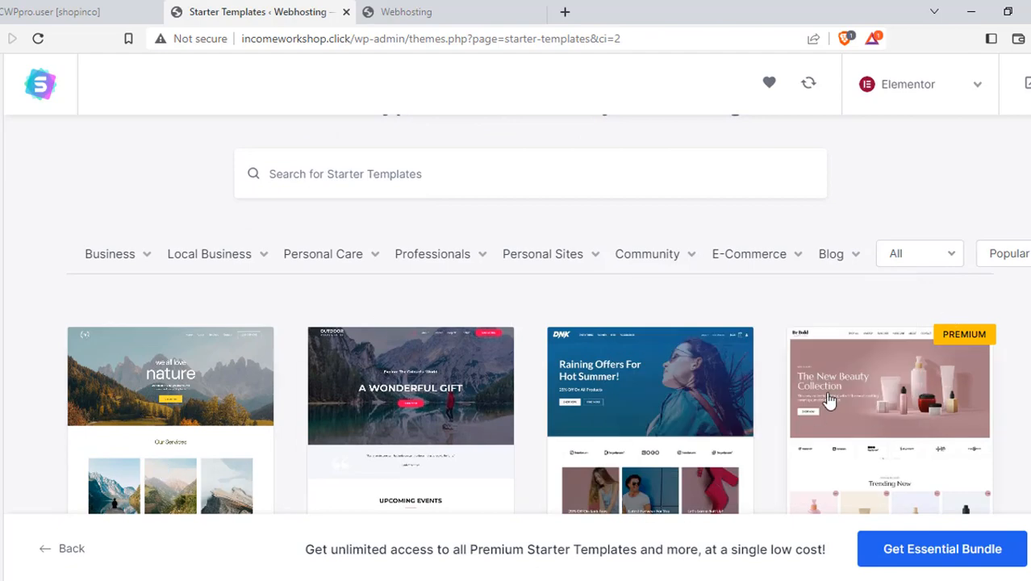
{"action": "scroll", "coordinate": [829, 401], "scroll_direction": "down", "scroll_amount": 4}
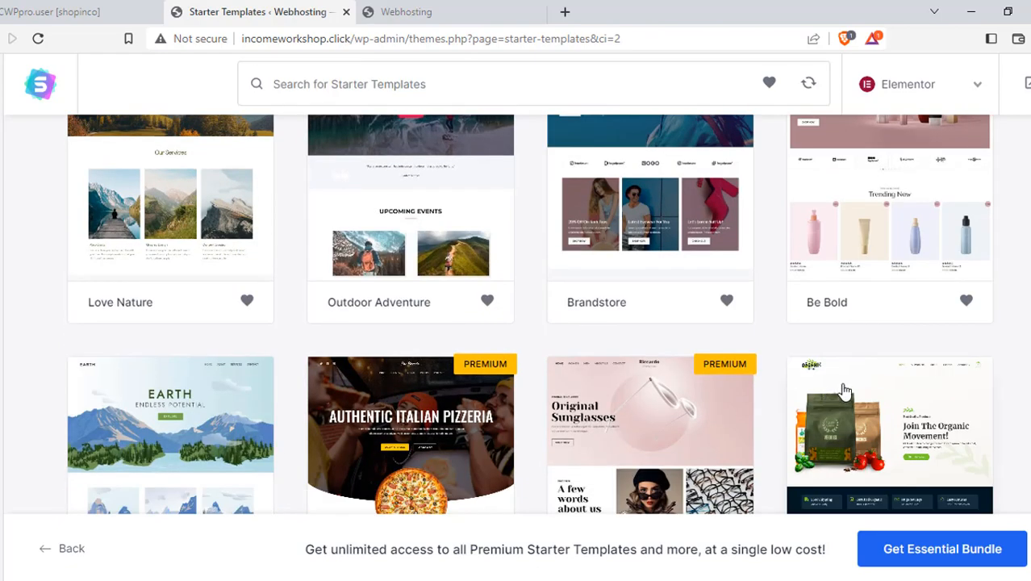
{"action": "scroll", "coordinate": [823, 395], "scroll_direction": "down", "scroll_amount": 2}
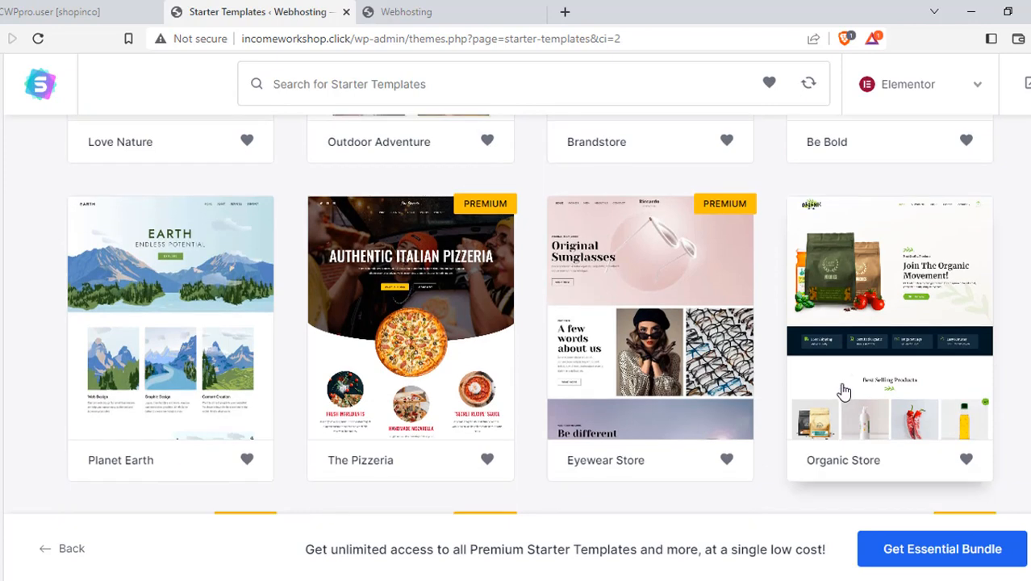
{"action": "scroll", "coordinate": [843, 390], "scroll_direction": "down", "scroll_amount": 3}
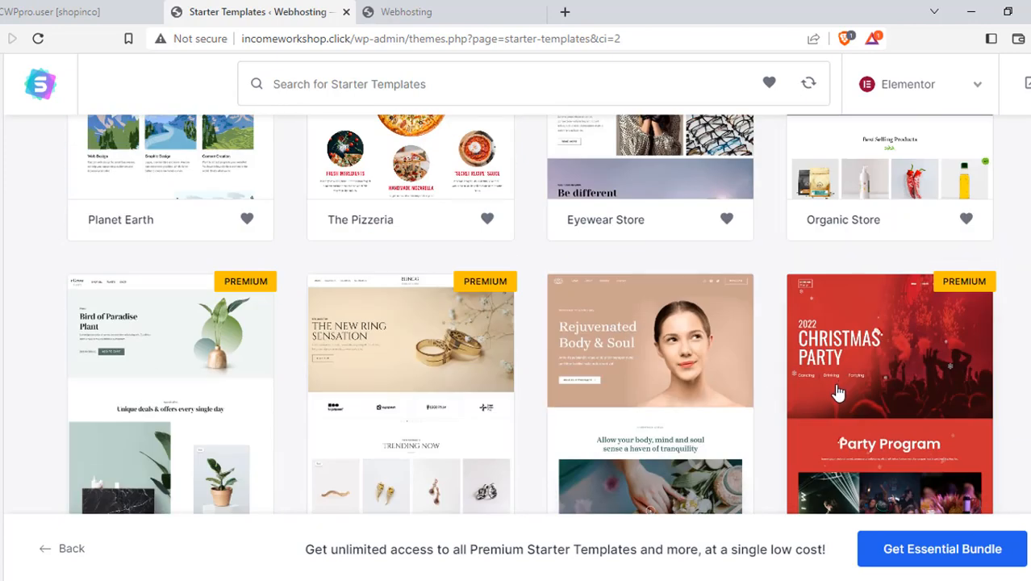
{"action": "scroll", "coordinate": [839, 392], "scroll_direction": "down", "scroll_amount": 4}
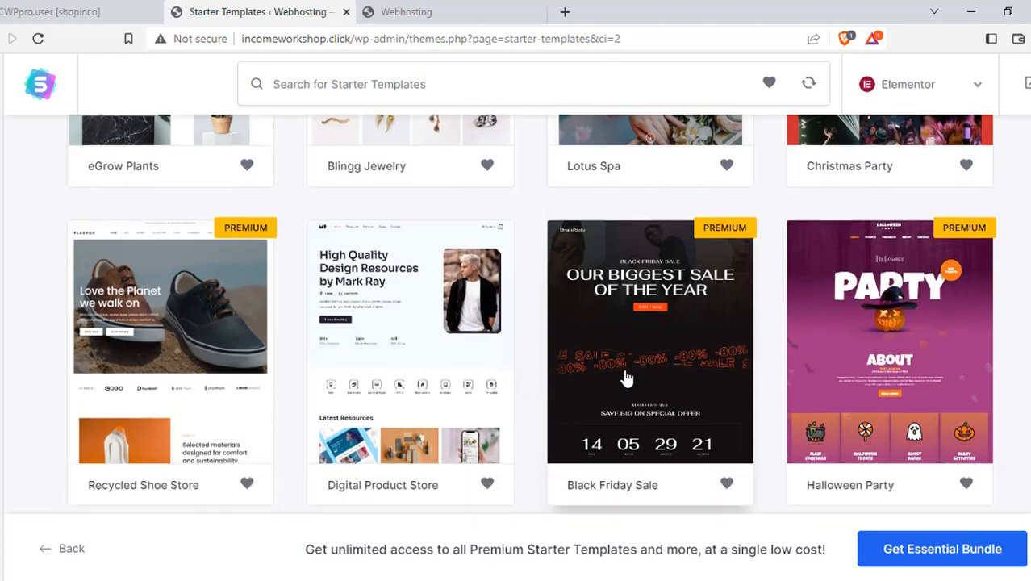
{"action": "scroll", "coordinate": [627, 378], "scroll_direction": "down", "scroll_amount": 7}
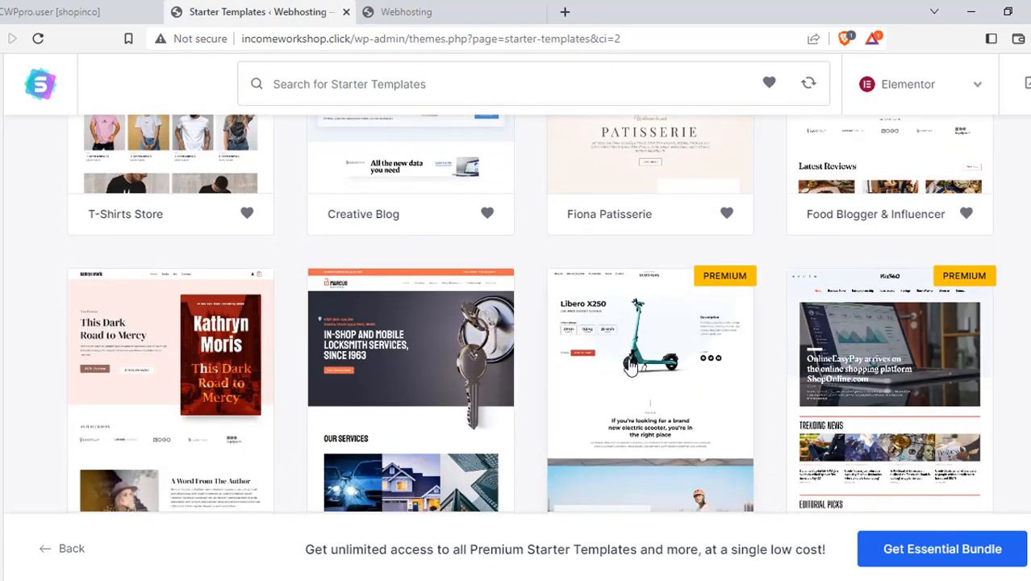
{"action": "scroll", "coordinate": [633, 371], "scroll_direction": "down", "scroll_amount": 5}
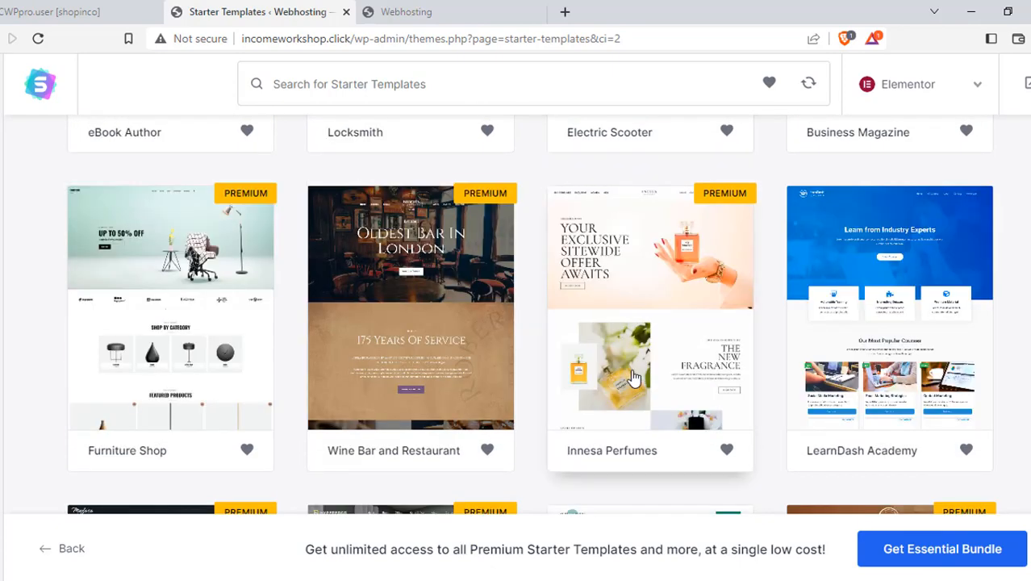
{"action": "scroll", "coordinate": [633, 378], "scroll_direction": "down", "scroll_amount": 6}
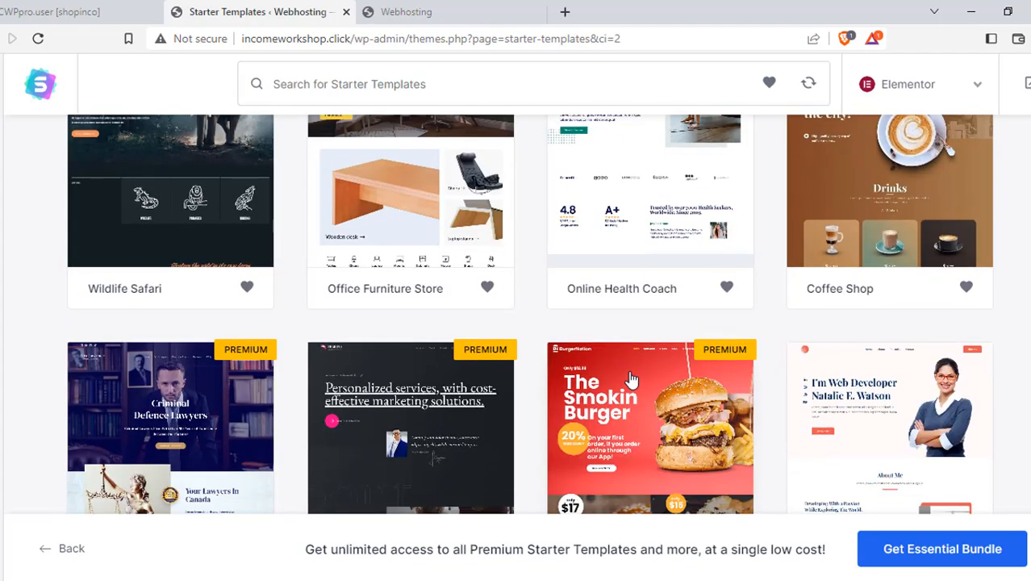
{"action": "scroll", "coordinate": [632, 379], "scroll_direction": "down", "scroll_amount": 3}
{"action": "scroll", "coordinate": [632, 380], "scroll_direction": "down", "scroll_amount": 1}
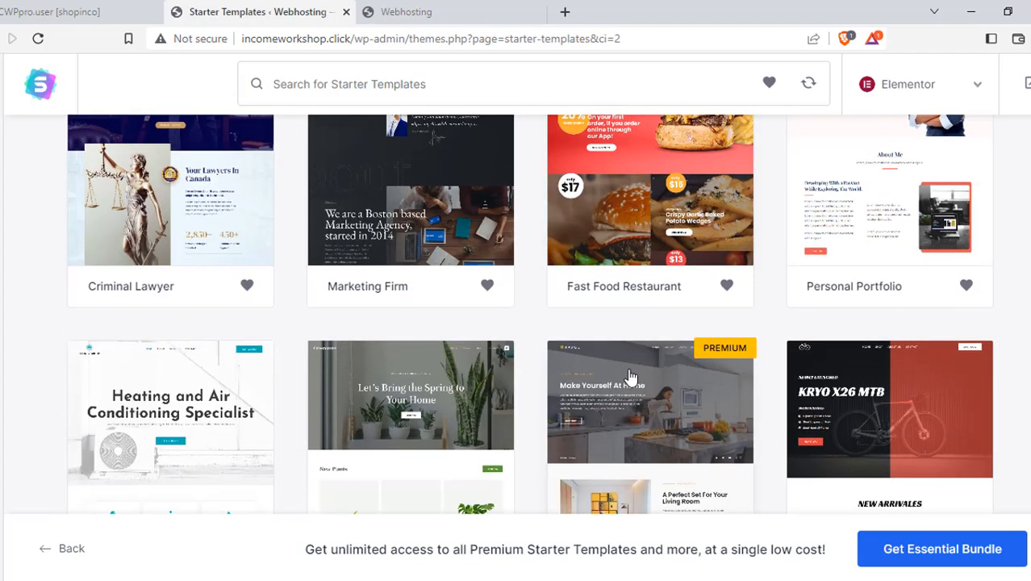
{"action": "scroll", "coordinate": [632, 378], "scroll_direction": "down", "scroll_amount": 4}
{"action": "scroll", "coordinate": [631, 378], "scroll_direction": "down", "scroll_amount": 6}
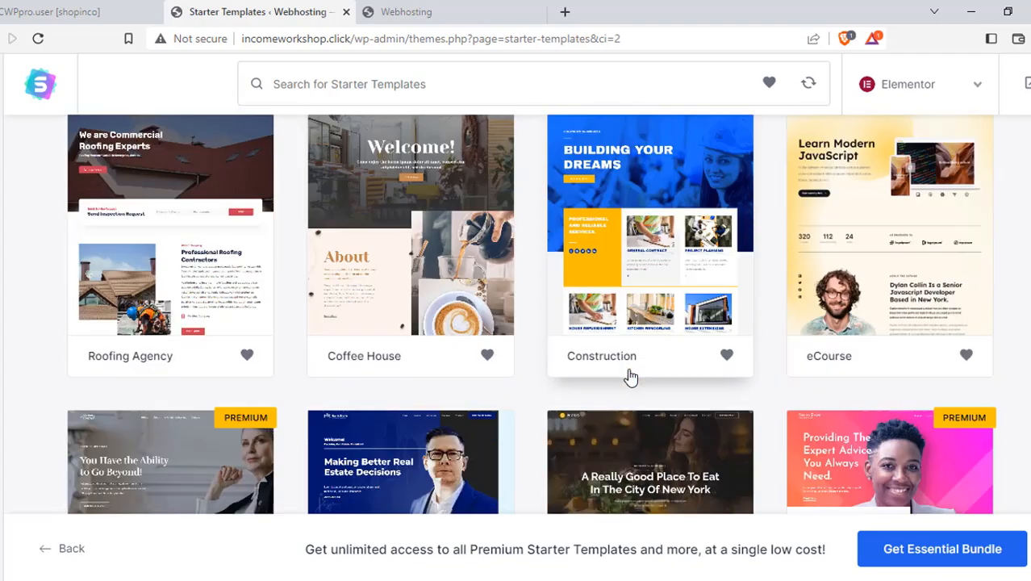
{"action": "scroll", "coordinate": [632, 377], "scroll_direction": "down", "scroll_amount": 5}
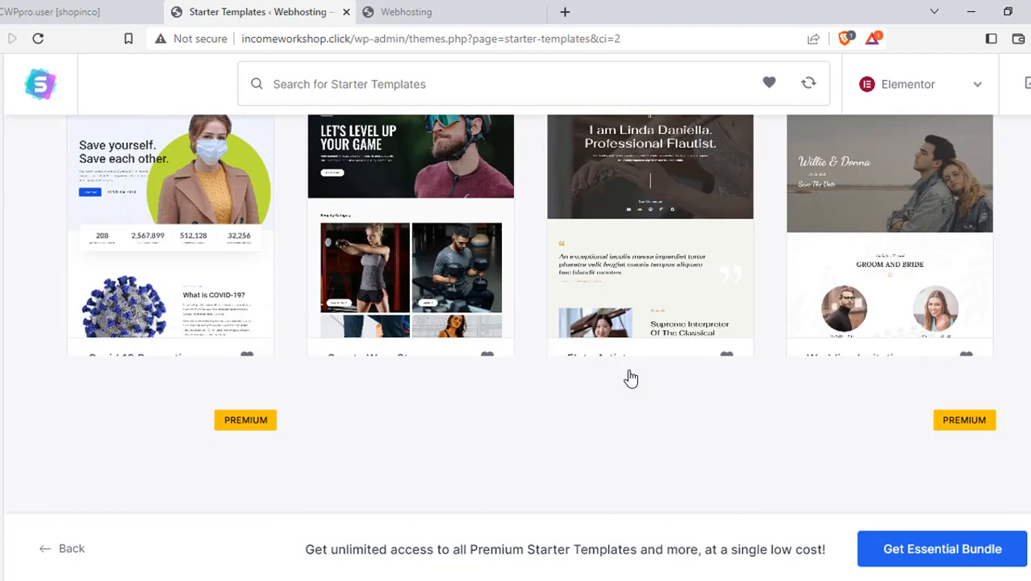
Filter the template library to the Agency category
{"action": "scroll", "coordinate": [632, 377], "scroll_direction": "up", "scroll_amount": 20}
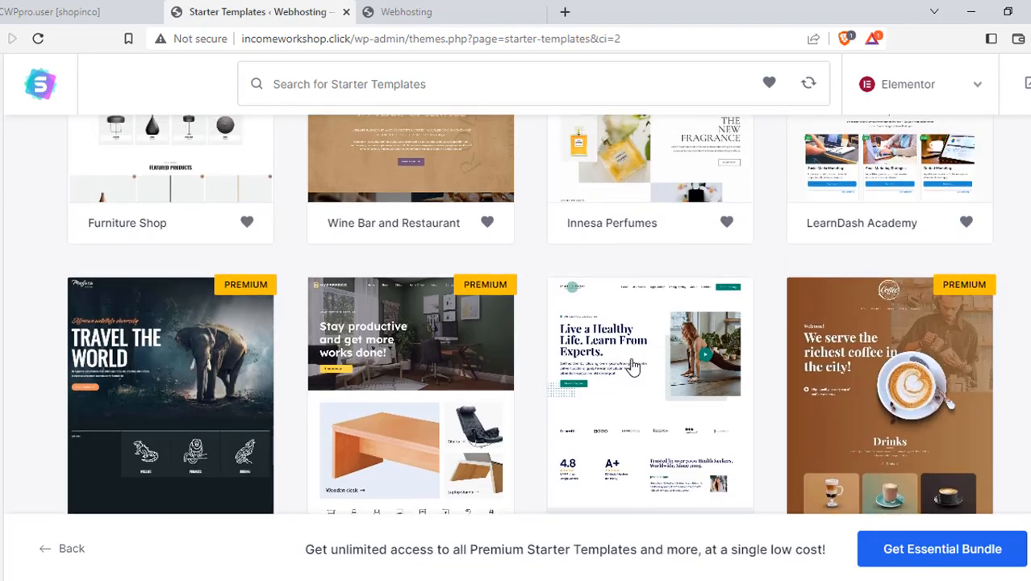
{"action": "scroll", "coordinate": [632, 367], "scroll_direction": "up", "scroll_amount": 20}
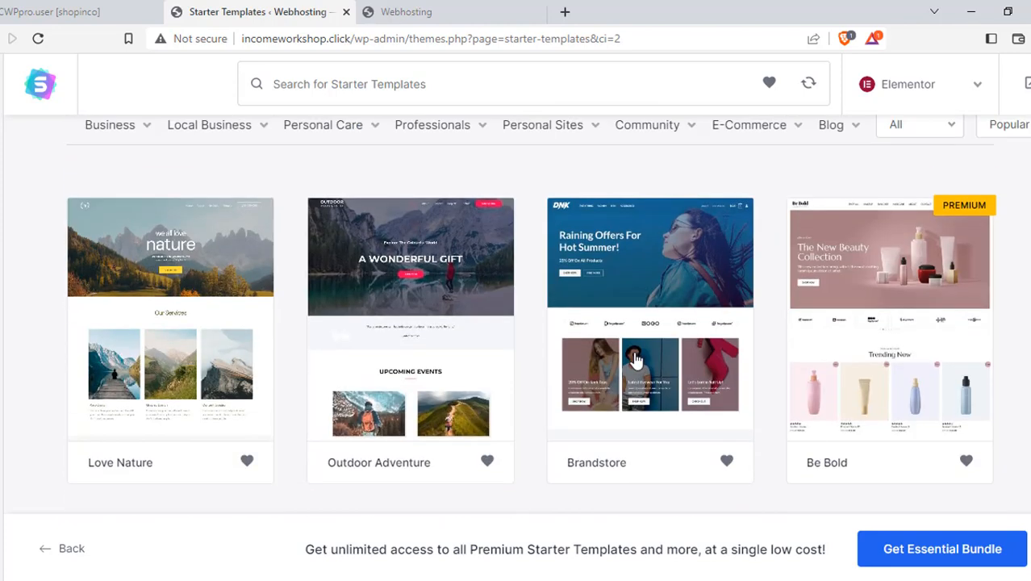
{"action": "scroll", "coordinate": [633, 358], "scroll_direction": "up", "scroll_amount": 3}
{"action": "mouse_move", "coordinate": [205, 349]}
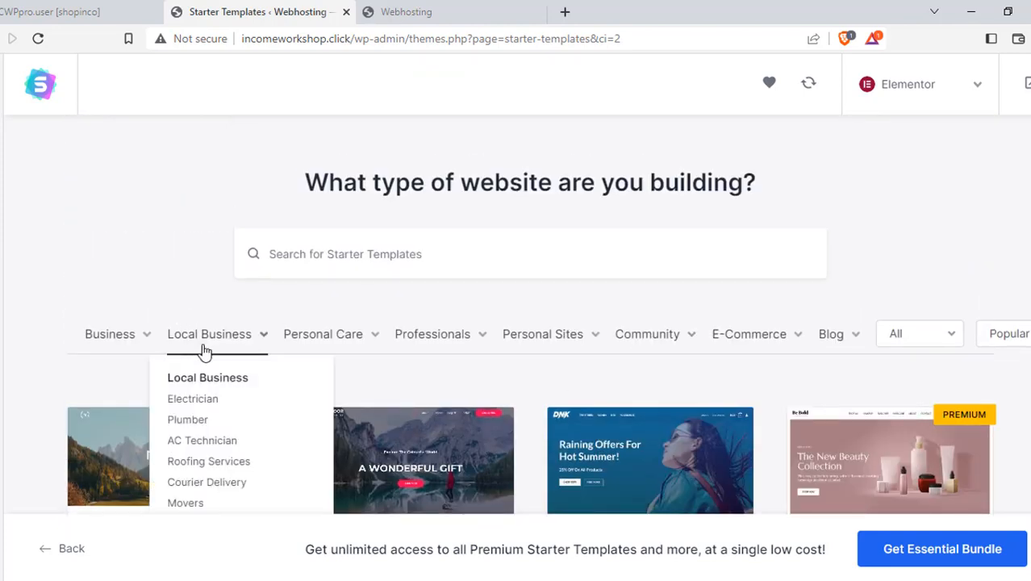
{"action": "mouse_move", "coordinate": [102, 343]}
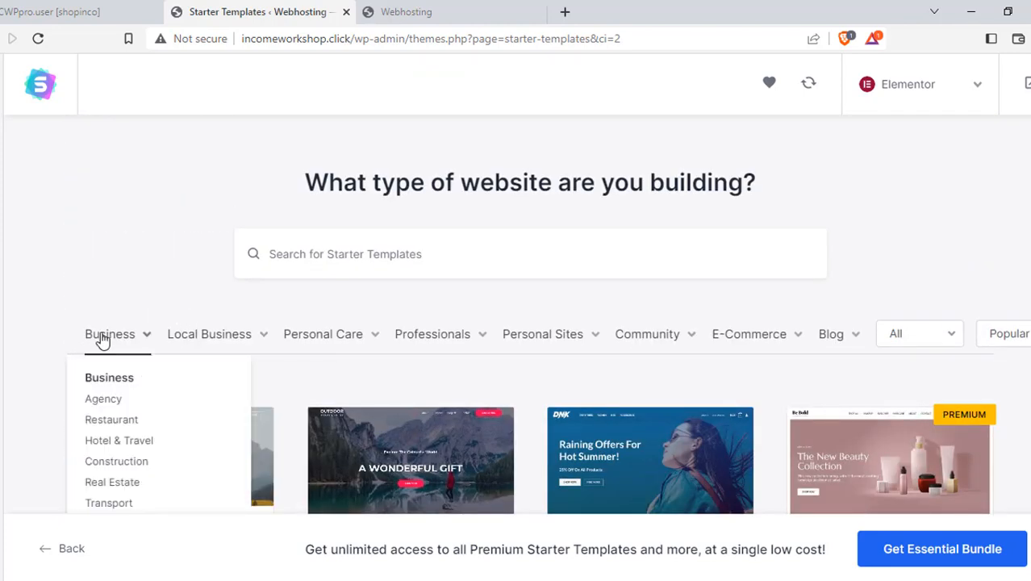
{"action": "left_click", "coordinate": [103, 400]}
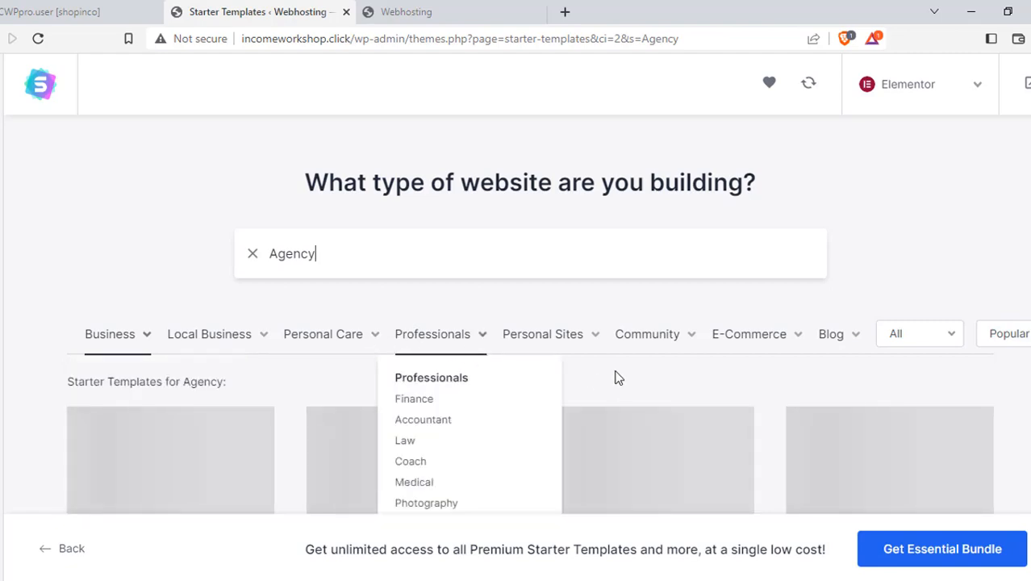
Browse the Agency results and pick the Tech Startup template to import
{"action": "scroll", "coordinate": [634, 370], "scroll_direction": "down", "scroll_amount": 1}
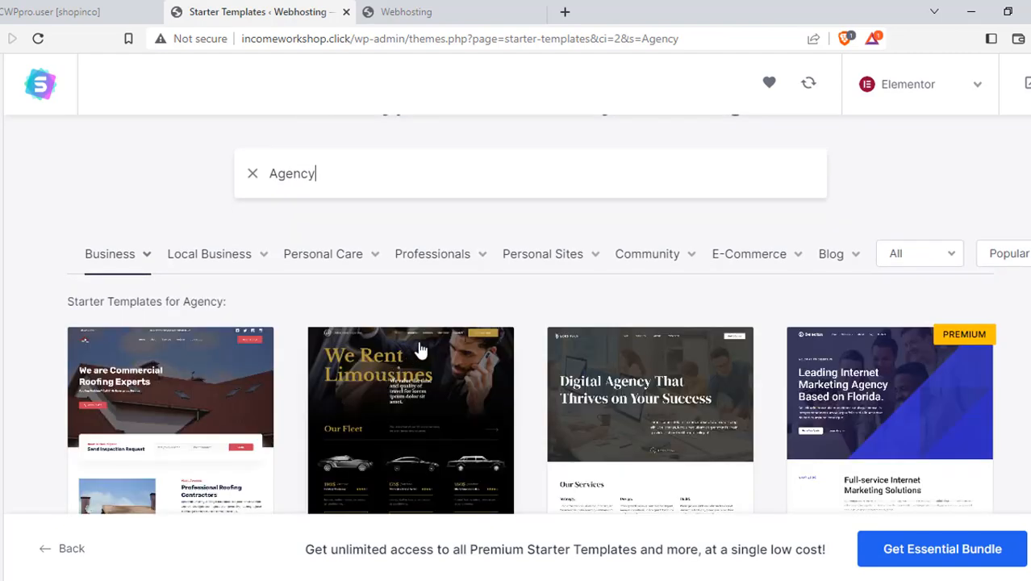
{"action": "scroll", "coordinate": [621, 341], "scroll_direction": "down", "scroll_amount": 6}
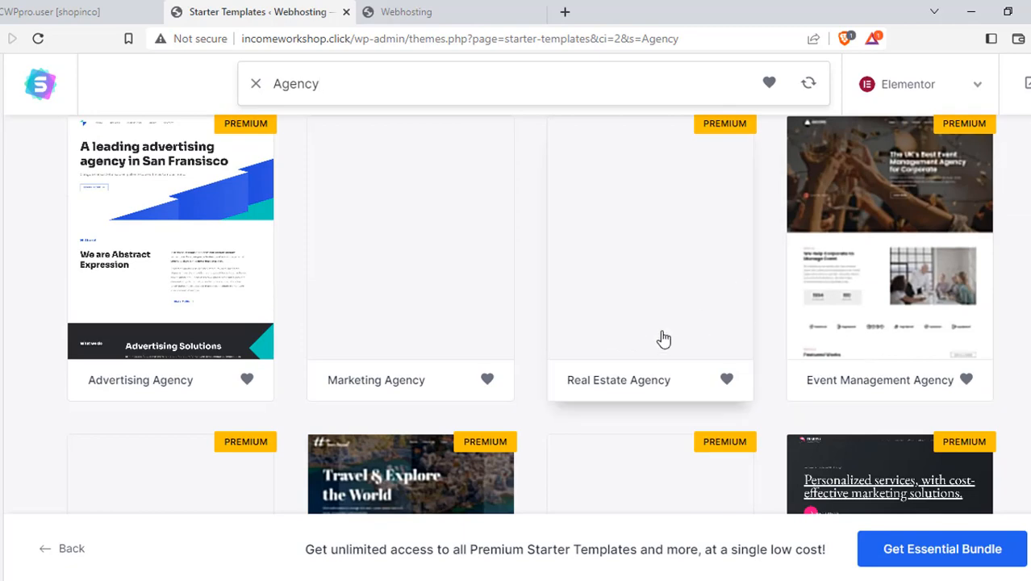
{"action": "scroll", "coordinate": [393, 327], "scroll_direction": "down", "scroll_amount": 3}
{"action": "scroll", "coordinate": [667, 246], "scroll_direction": "down", "scroll_amount": 3}
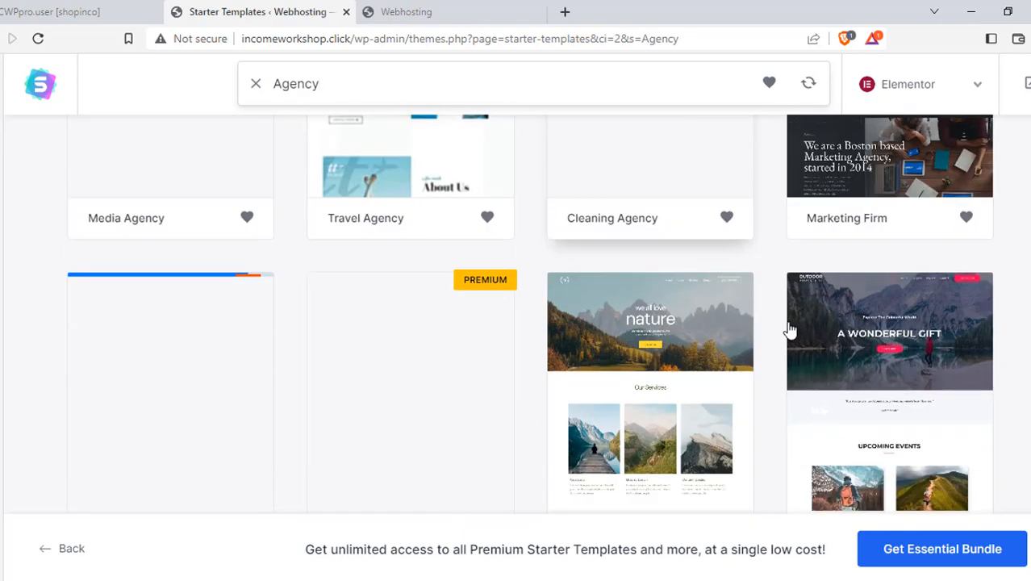
{"action": "scroll", "coordinate": [822, 346], "scroll_direction": "down", "scroll_amount": 4}
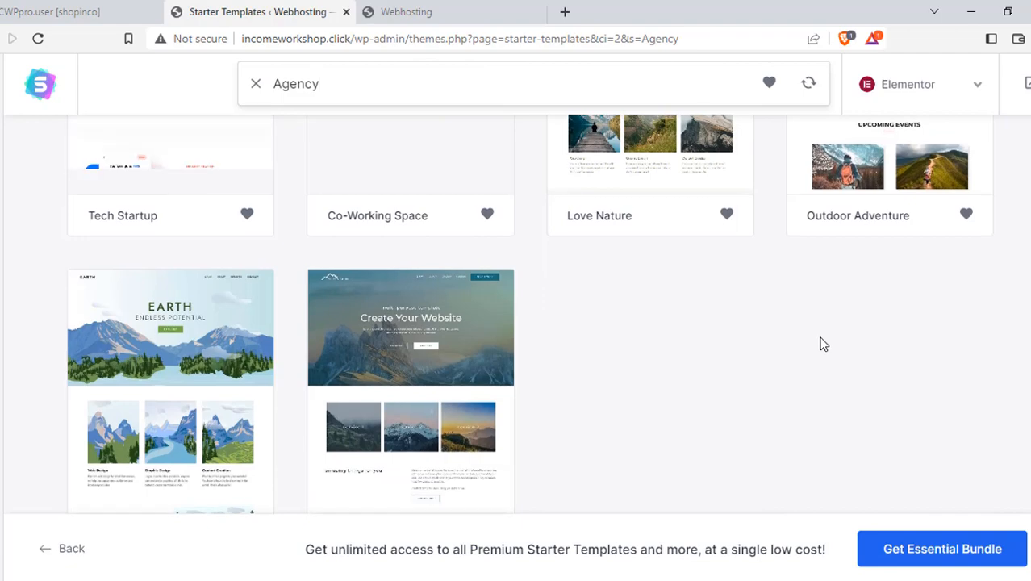
{"action": "scroll", "coordinate": [821, 345], "scroll_direction": "down", "scroll_amount": 1}
{"action": "scroll", "coordinate": [454, 391], "scroll_direction": "up", "scroll_amount": 2}
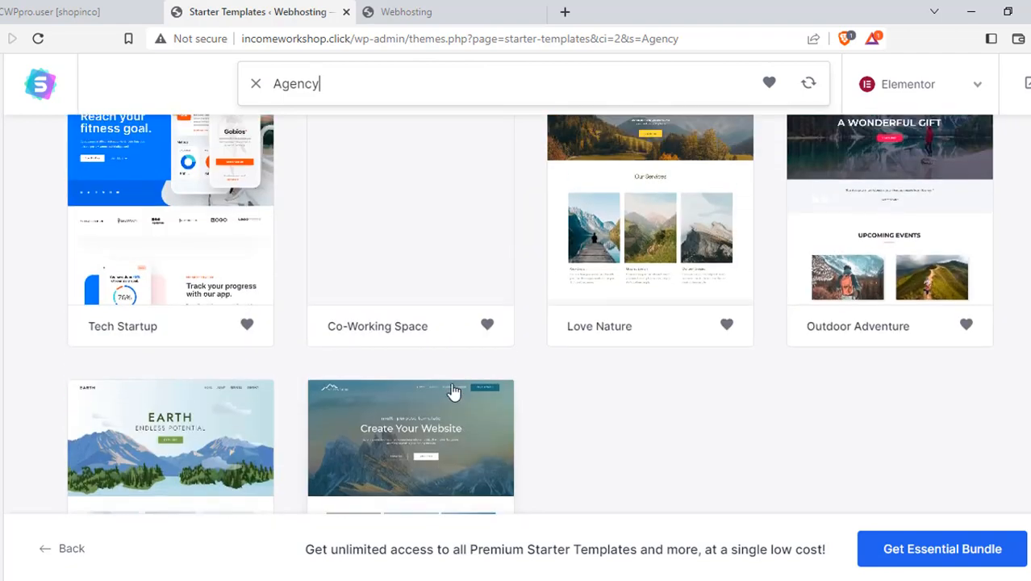
{"action": "scroll", "coordinate": [277, 348], "scroll_direction": "up", "scroll_amount": 2}
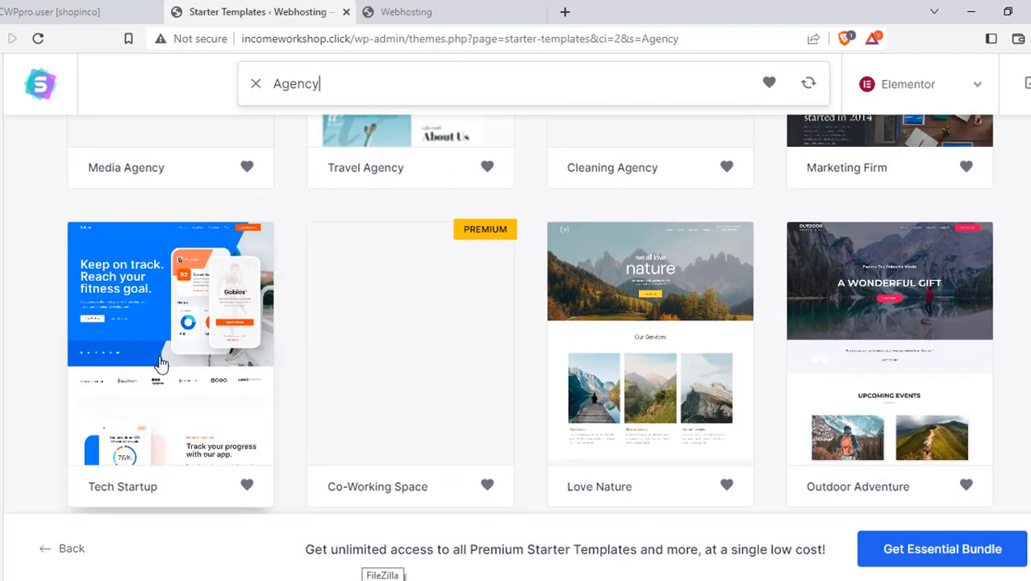
{"action": "scroll", "coordinate": [161, 362], "scroll_direction": "up", "scroll_amount": 2}
{"action": "scroll", "coordinate": [230, 339], "scroll_direction": "up", "scroll_amount": 4}
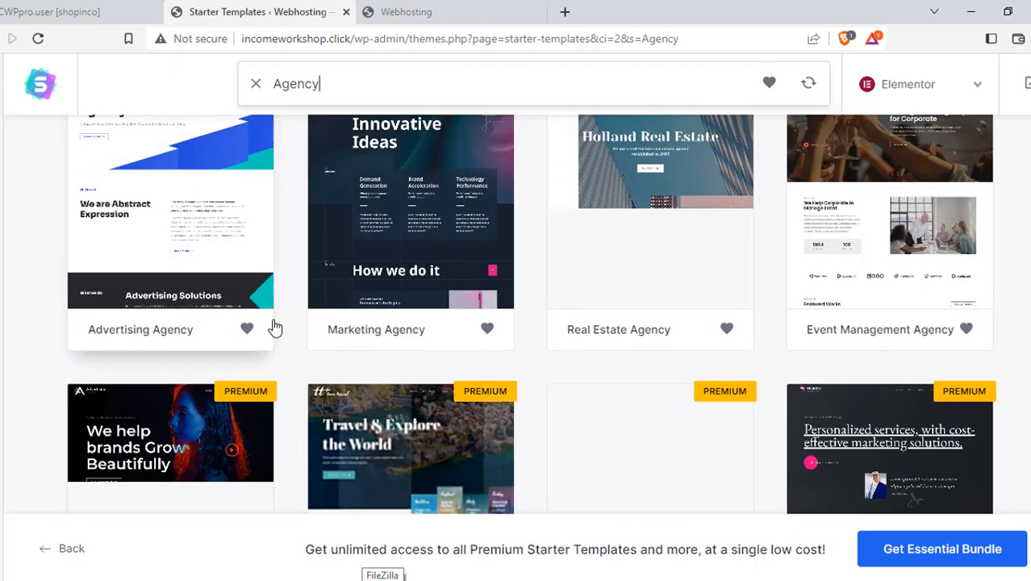
{"action": "scroll", "coordinate": [275, 327], "scroll_direction": "down", "scroll_amount": 4}
{"action": "scroll", "coordinate": [275, 327], "scroll_direction": "down", "scroll_amount": 3}
{"action": "scroll", "coordinate": [274, 326], "scroll_direction": "up", "scroll_amount": 7}
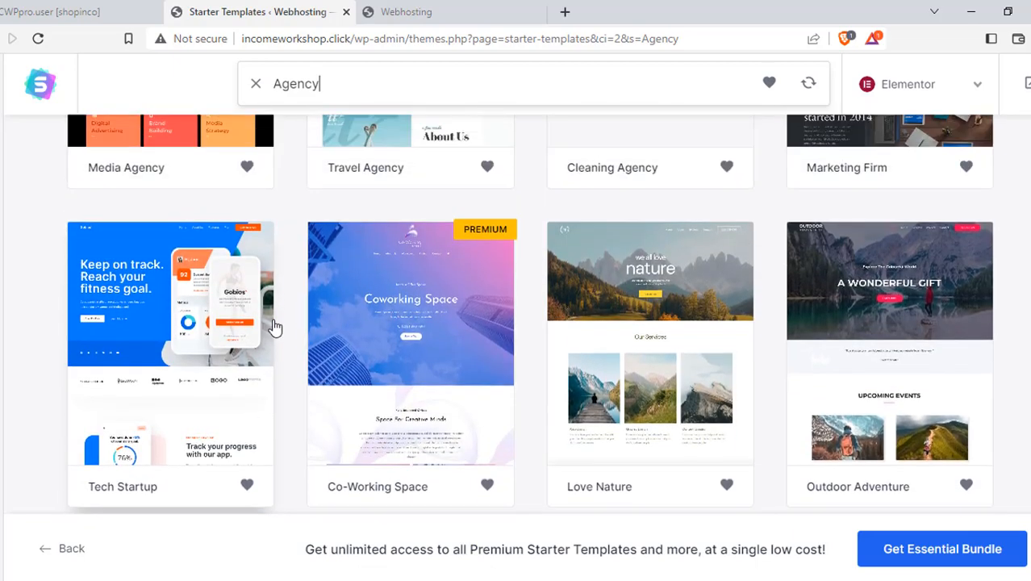
{"action": "scroll", "coordinate": [279, 322], "scroll_direction": "up", "scroll_amount": 5}
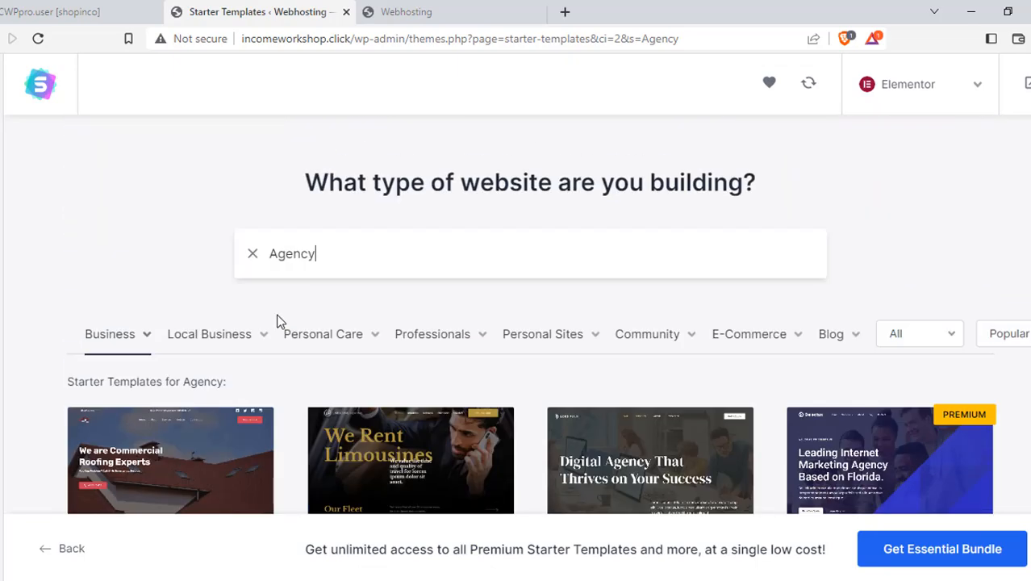
{"action": "scroll", "coordinate": [280, 322], "scroll_direction": "down", "scroll_amount": 5}
{"action": "scroll", "coordinate": [279, 321], "scroll_direction": "down", "scroll_amount": 8}
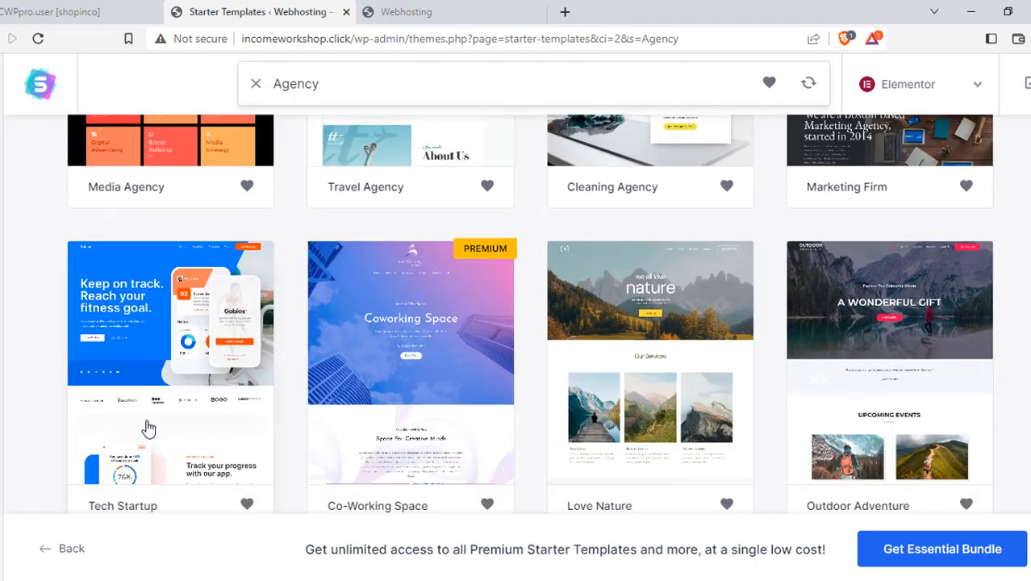
{"action": "left_click", "coordinate": [161, 304]}
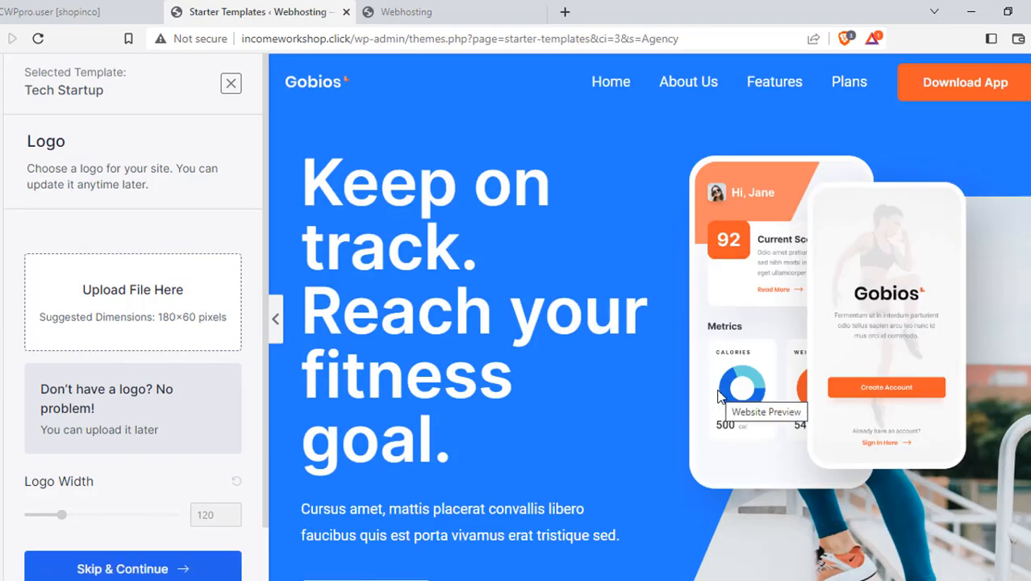
Skip the logo upload and advance to the Colors & Fonts step
{"action": "scroll", "coordinate": [815, 286], "scroll_direction": "down", "scroll_amount": 10}
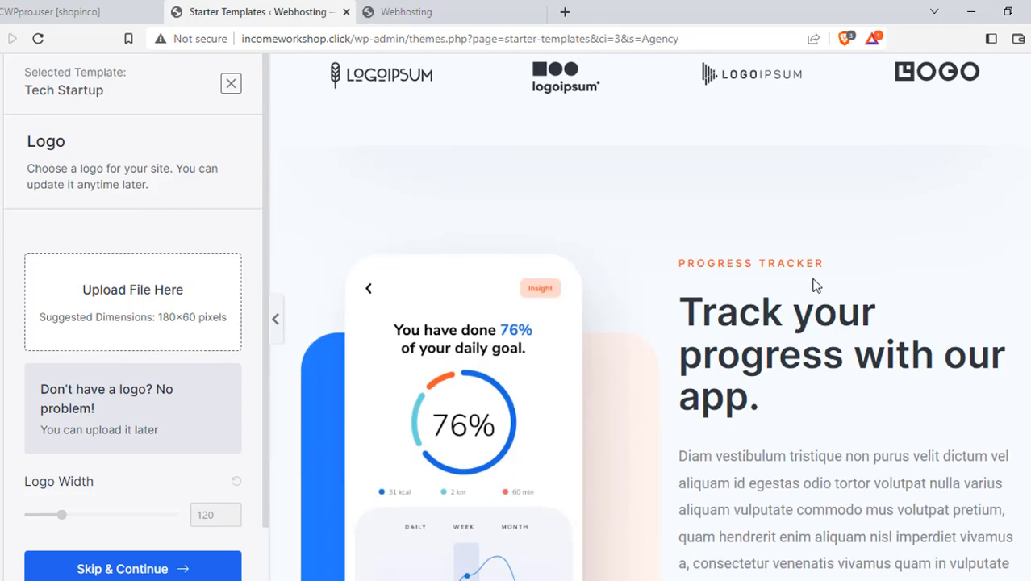
{"action": "scroll", "coordinate": [815, 285], "scroll_direction": "up", "scroll_amount": 10}
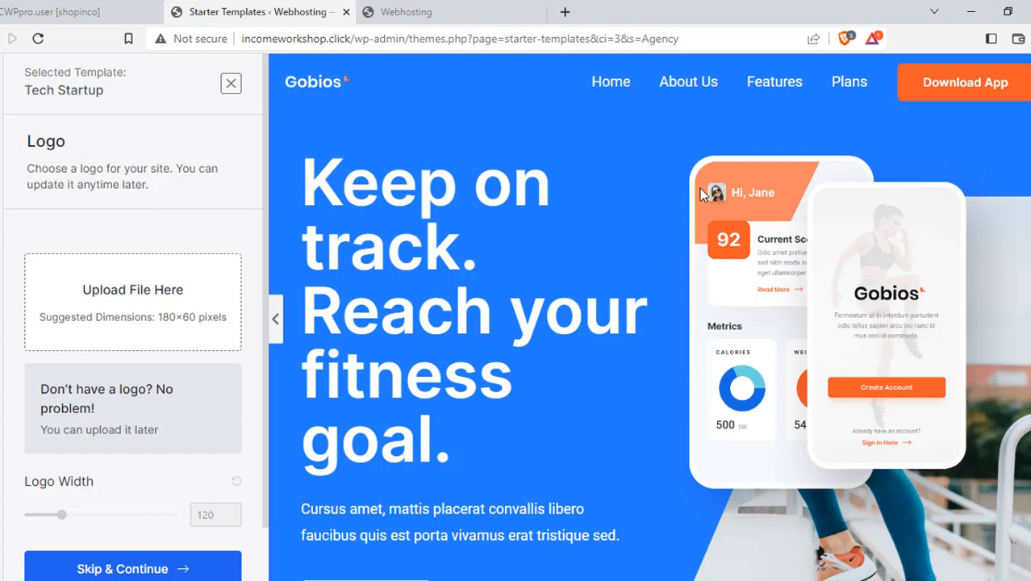
{"action": "scroll", "coordinate": [105, 162], "scroll_direction": "down", "scroll_amount": 1}
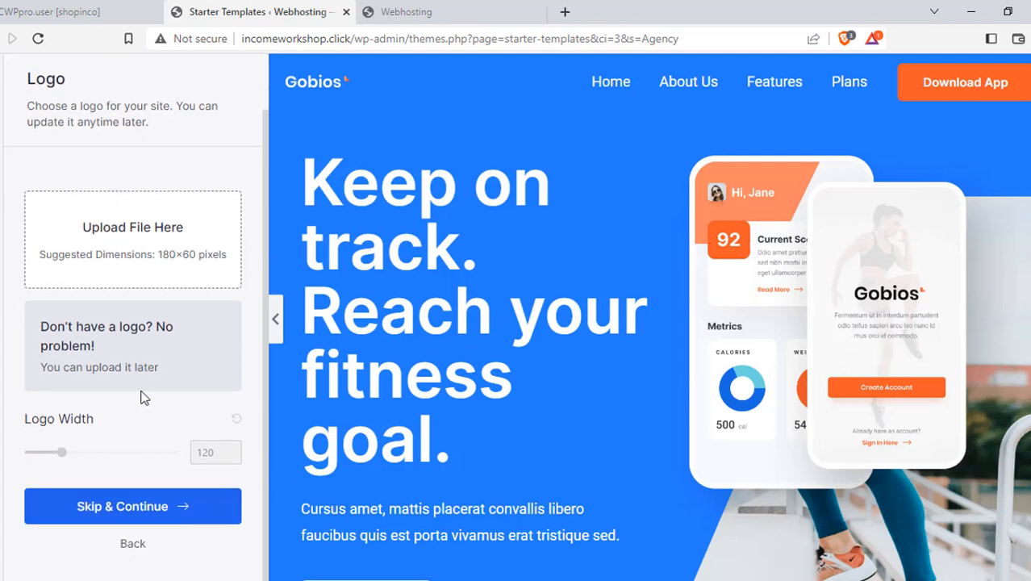
{"action": "left_click", "coordinate": [116, 513]}
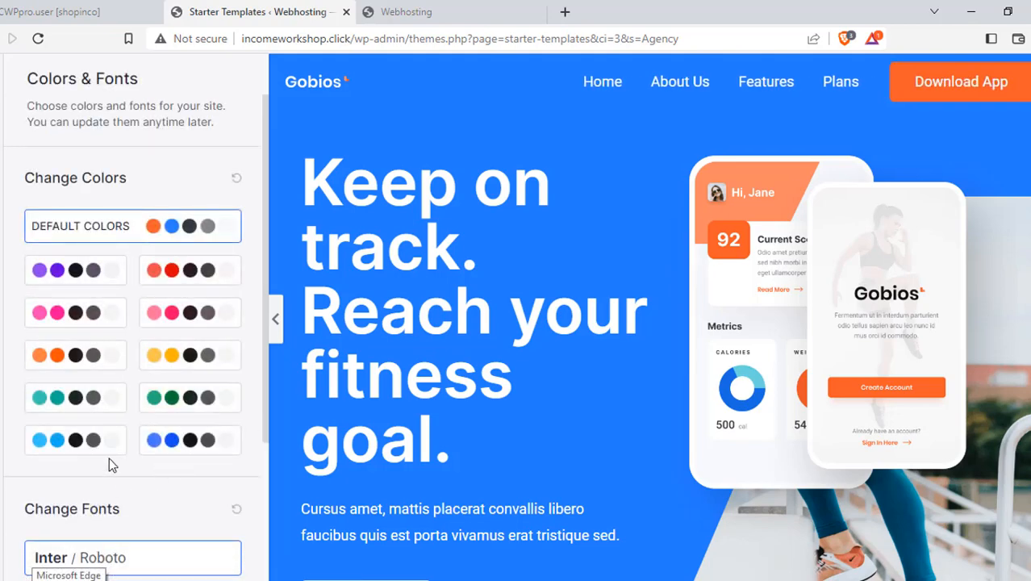
Preview the red, yellow and another colour palette, then revert to the default colours
{"action": "left_click", "coordinate": [179, 280]}
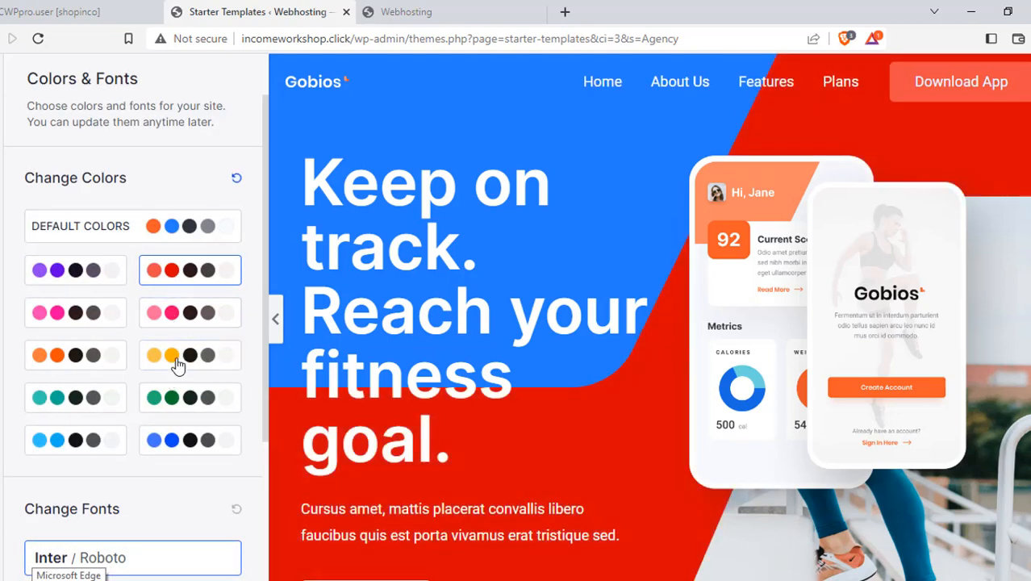
{"action": "left_click", "coordinate": [175, 356]}
{"action": "left_click", "coordinate": [173, 407]}
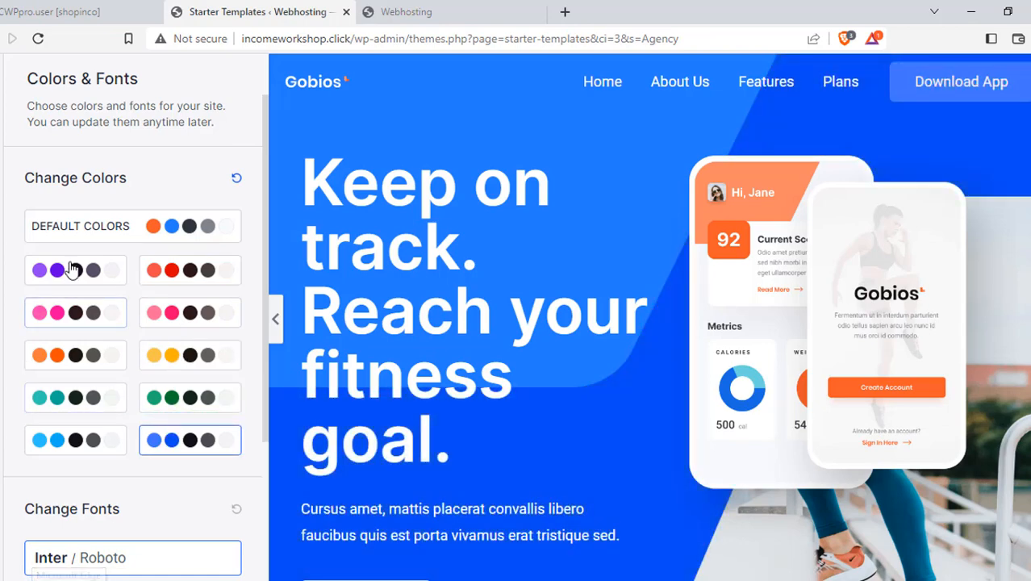
{"action": "left_click", "coordinate": [80, 231]}
Try several font pairings, then keep the default Inter / Roboto fonts and continue
{"action": "scroll", "coordinate": [205, 396], "scroll_direction": "down", "scroll_amount": 3}
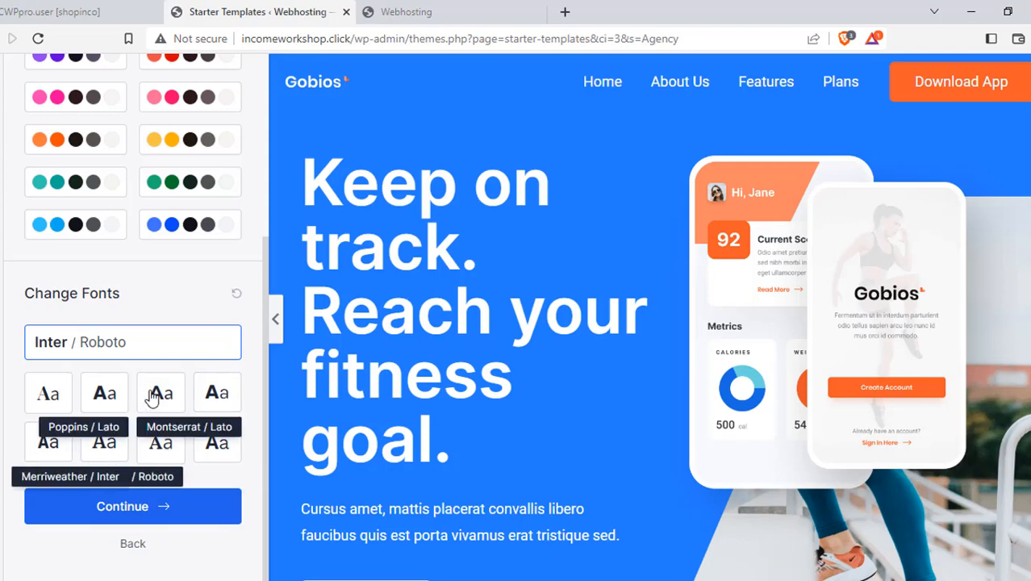
{"action": "left_click", "coordinate": [107, 392]}
{"action": "left_click", "coordinate": [210, 398]}
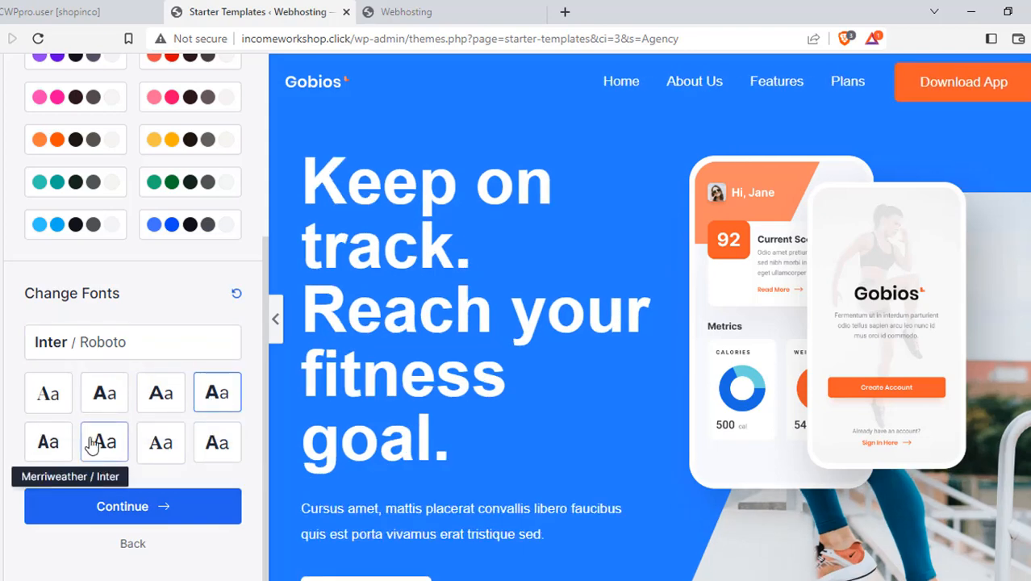
{"action": "left_click", "coordinate": [46, 392]}
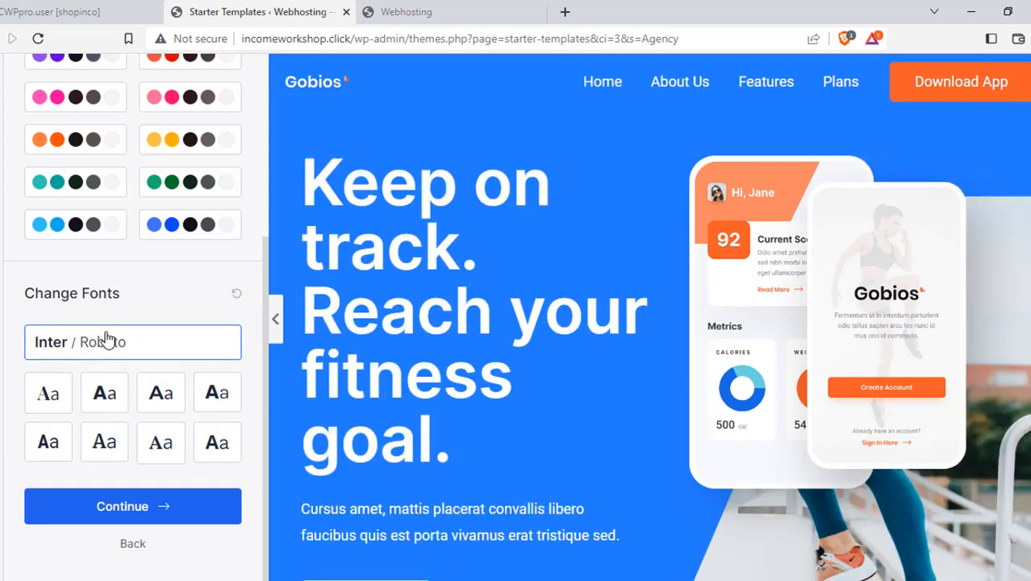
{"action": "left_click", "coordinate": [161, 514]}
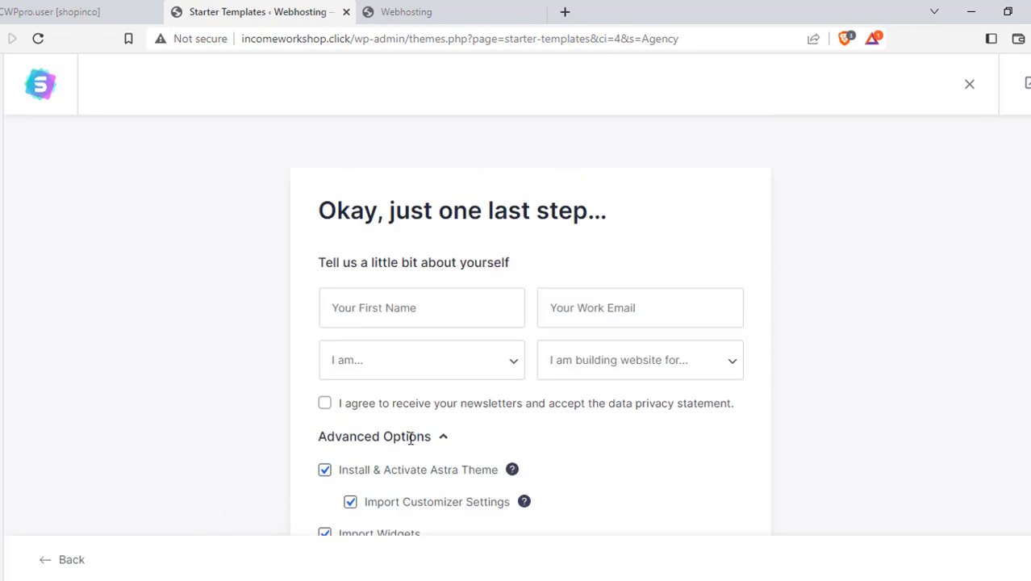
Untick Share Non-Sensitive Data and submit the form to start building the website
{"action": "scroll", "coordinate": [415, 436], "scroll_direction": "down", "scroll_amount": 2}
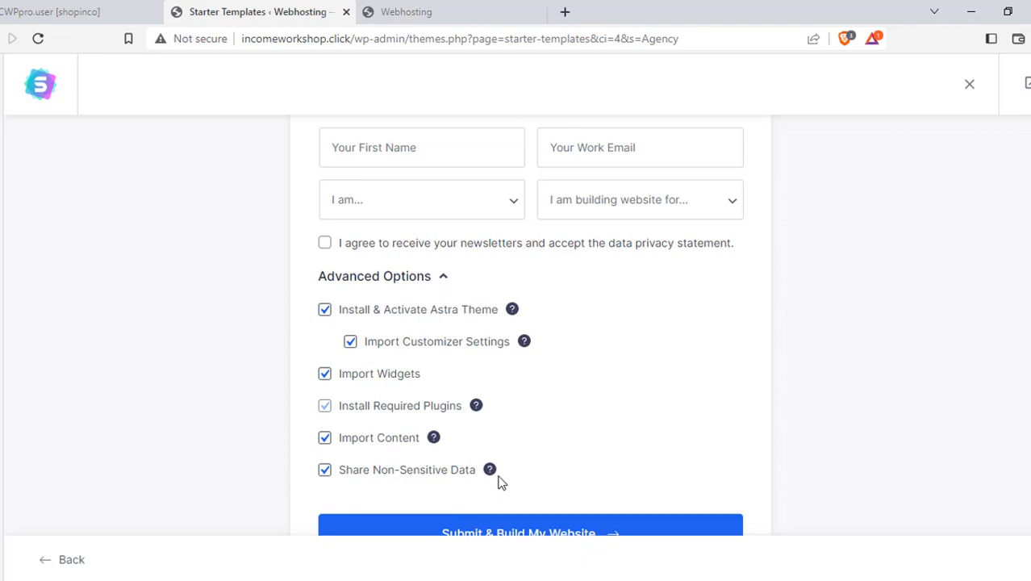
{"action": "left_click", "coordinate": [327, 472]}
{"action": "scroll", "coordinate": [675, 351], "scroll_direction": "up", "scroll_amount": 2}
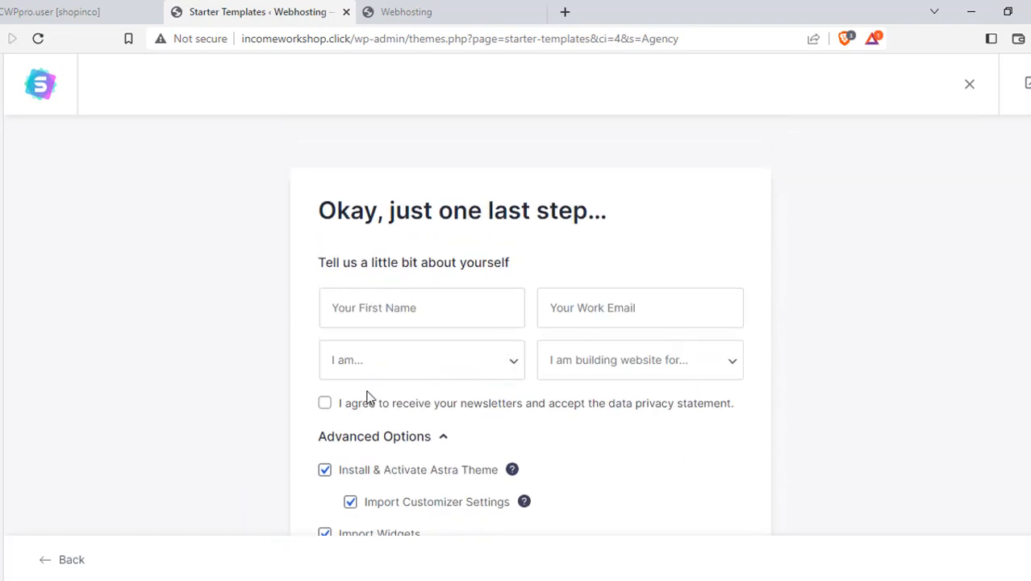
{"action": "scroll", "coordinate": [658, 378], "scroll_direction": "down", "scroll_amount": 3}
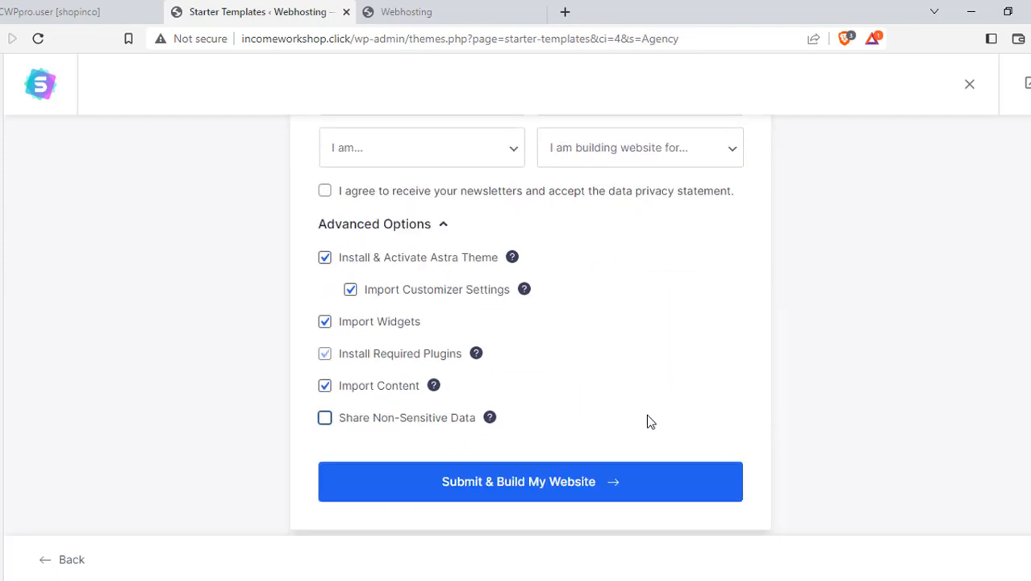
{"action": "left_click", "coordinate": [530, 484]}
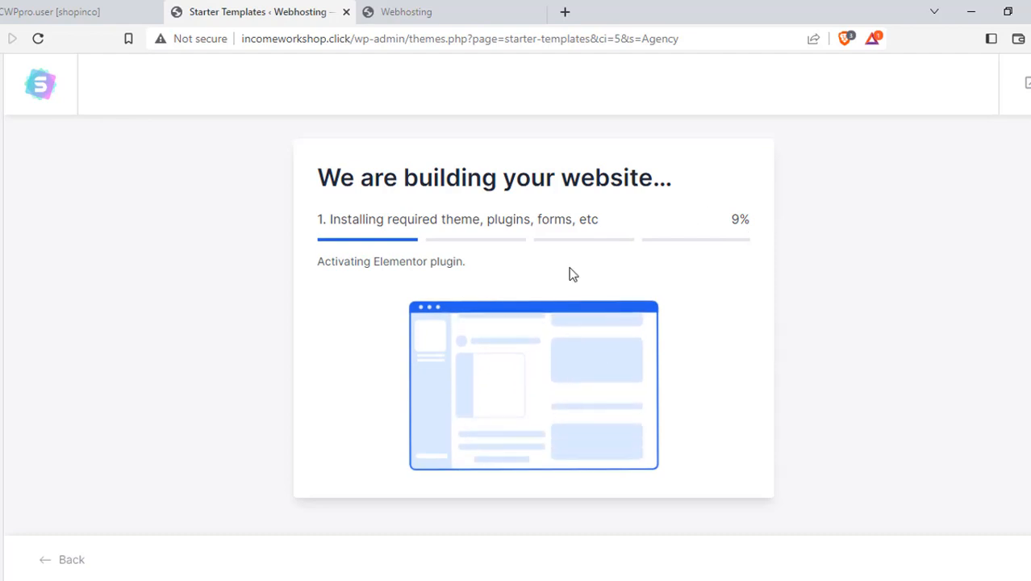
Reload the live site's home page and check the import progress, now at 13%
{"action": "left_click", "coordinate": [418, 17]}
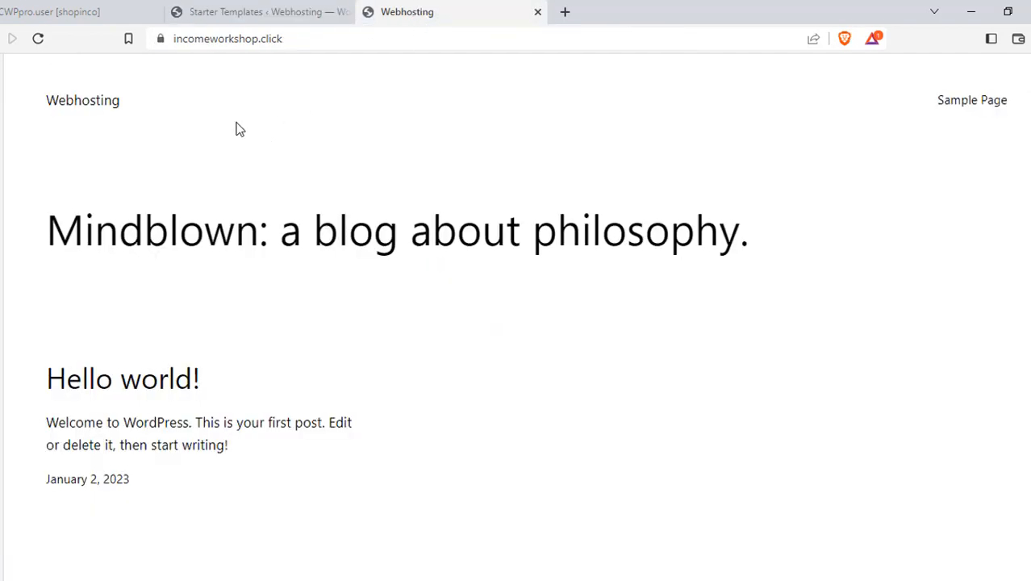
{"action": "left_click", "coordinate": [38, 39]}
{"action": "left_click", "coordinate": [278, 12]}
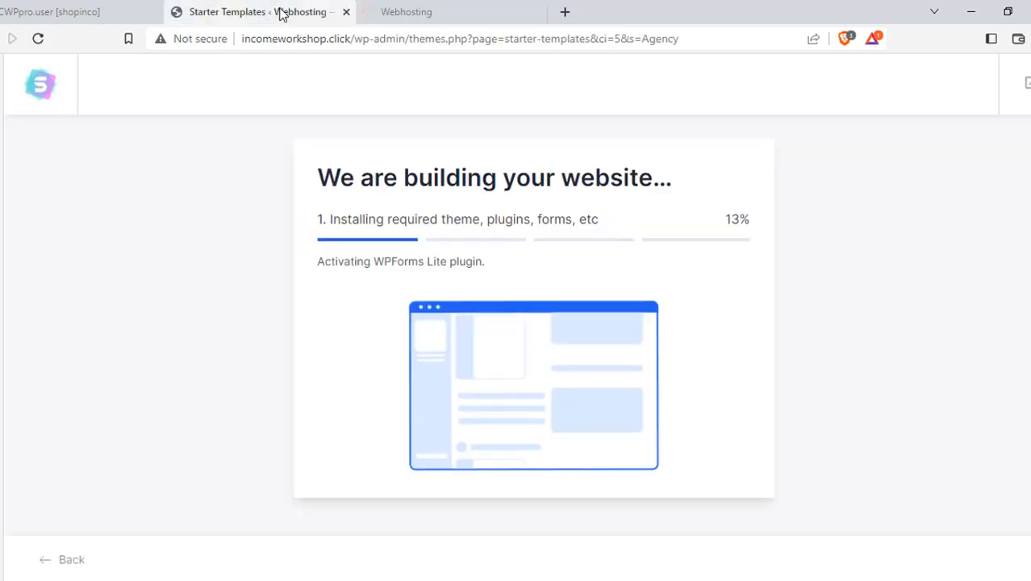
{"action": "left_click", "coordinate": [431, 16]}
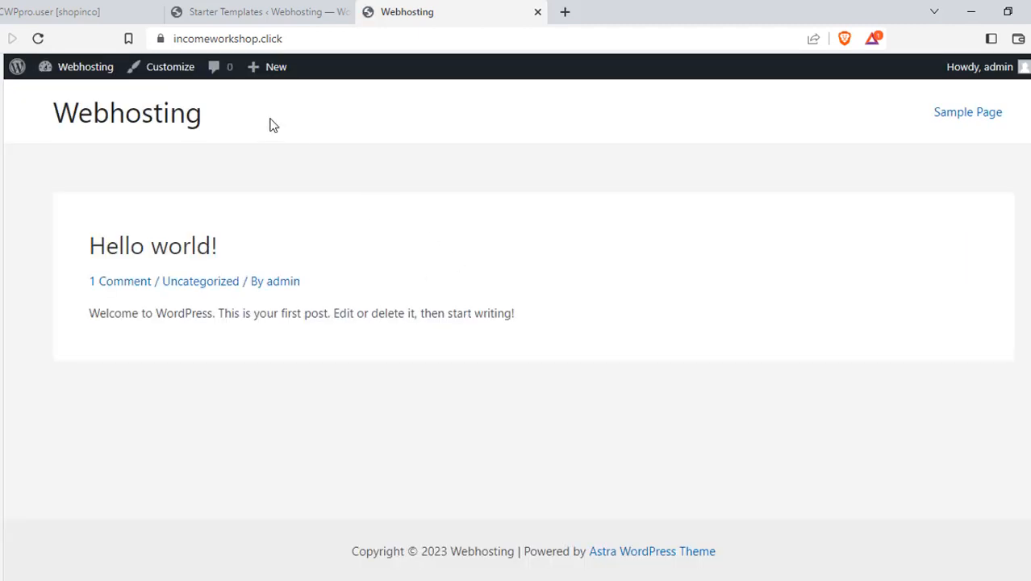
Repeatedly reload the live home page and check the import progress until it reaches 17%
{"action": "left_click", "coordinate": [37, 38]}
{"action": "left_click", "coordinate": [246, 16]}
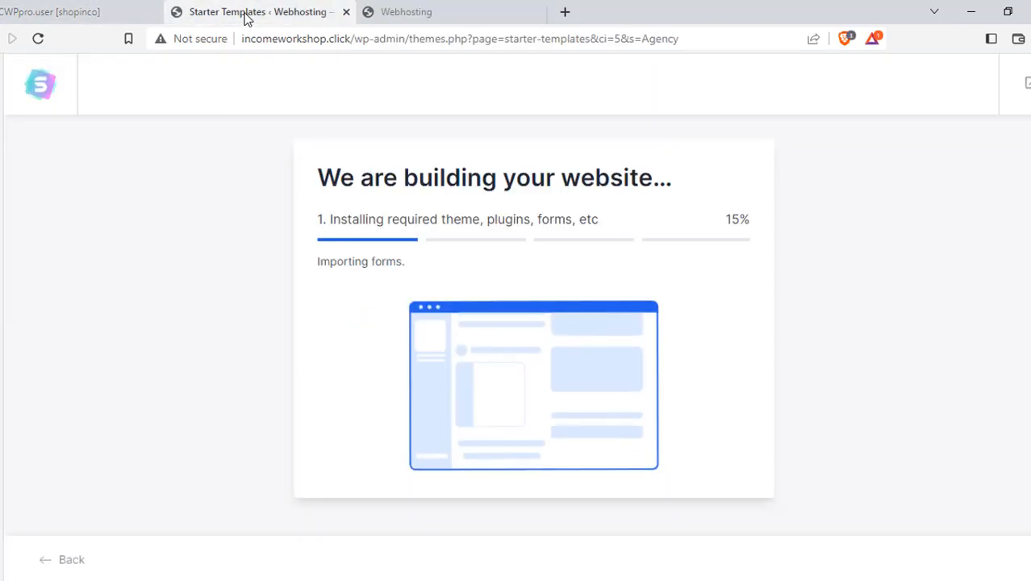
{"action": "left_click", "coordinate": [457, 8]}
{"action": "left_click", "coordinate": [38, 37]}
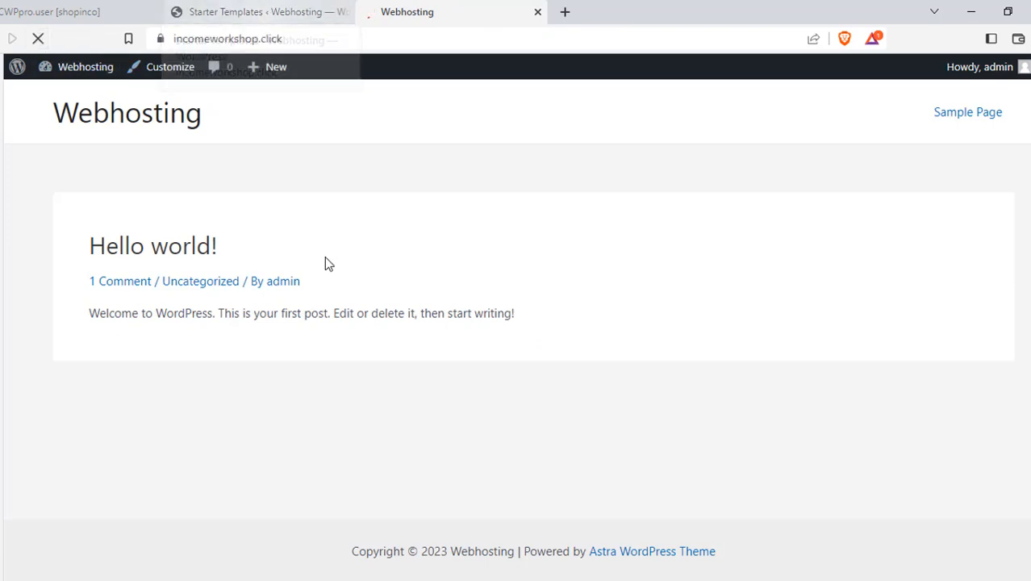
{"action": "left_click", "coordinate": [226, 11]}
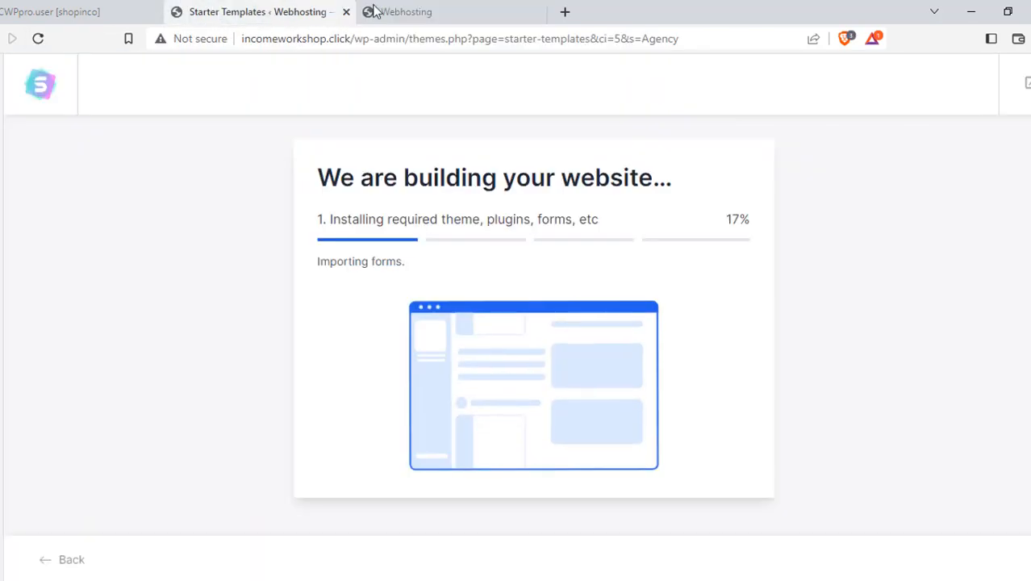
{"action": "left_click", "coordinate": [449, 13]}
{"action": "left_click", "coordinate": [230, 12]}
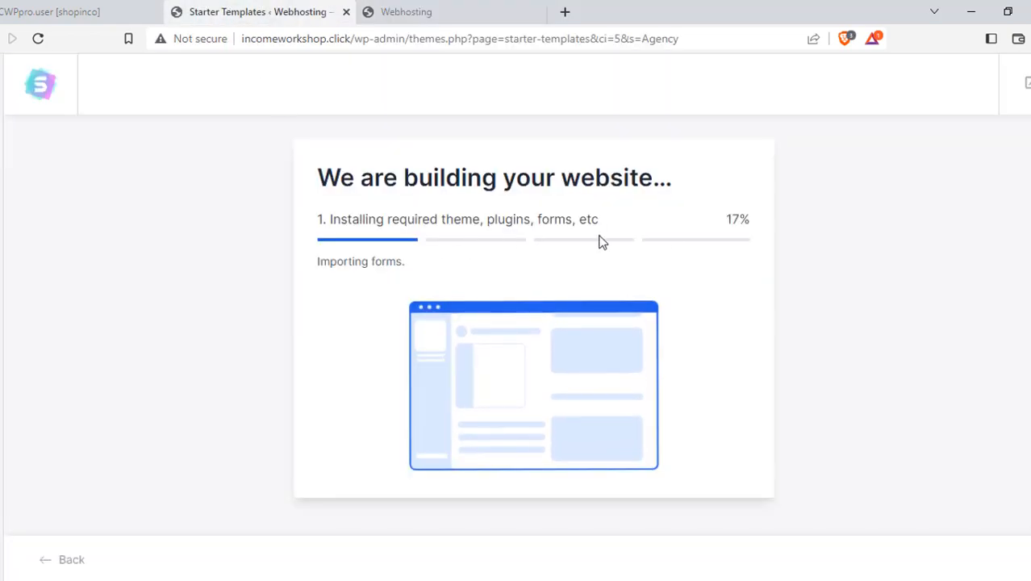
{"action": "left_click", "coordinate": [454, 16]}
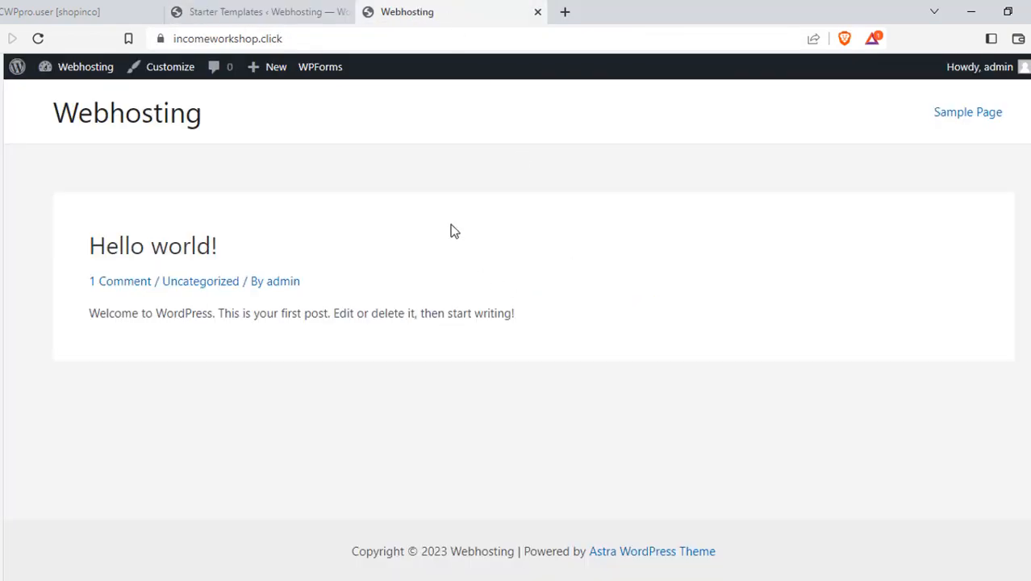
{"action": "left_click", "coordinate": [37, 38]}
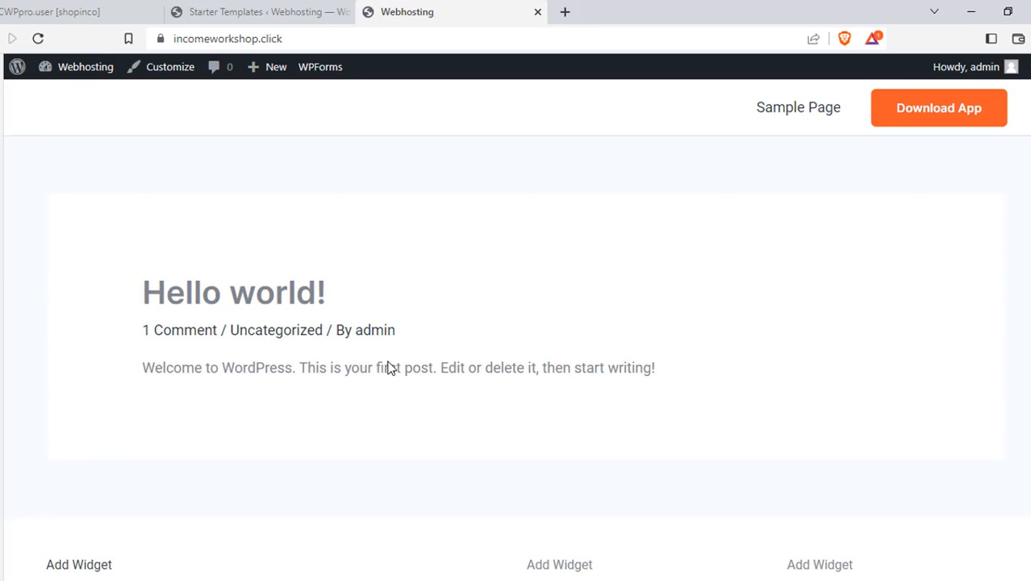
{"action": "scroll", "coordinate": [428, 242], "scroll_direction": "down", "scroll_amount": 2}
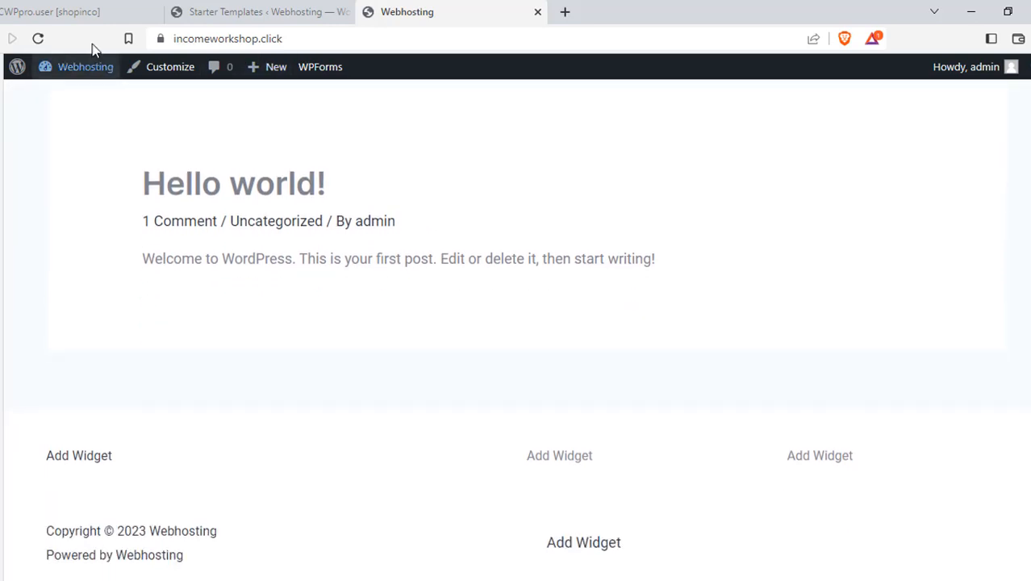
{"action": "left_click", "coordinate": [37, 38]}
{"action": "left_click", "coordinate": [242, 11]}
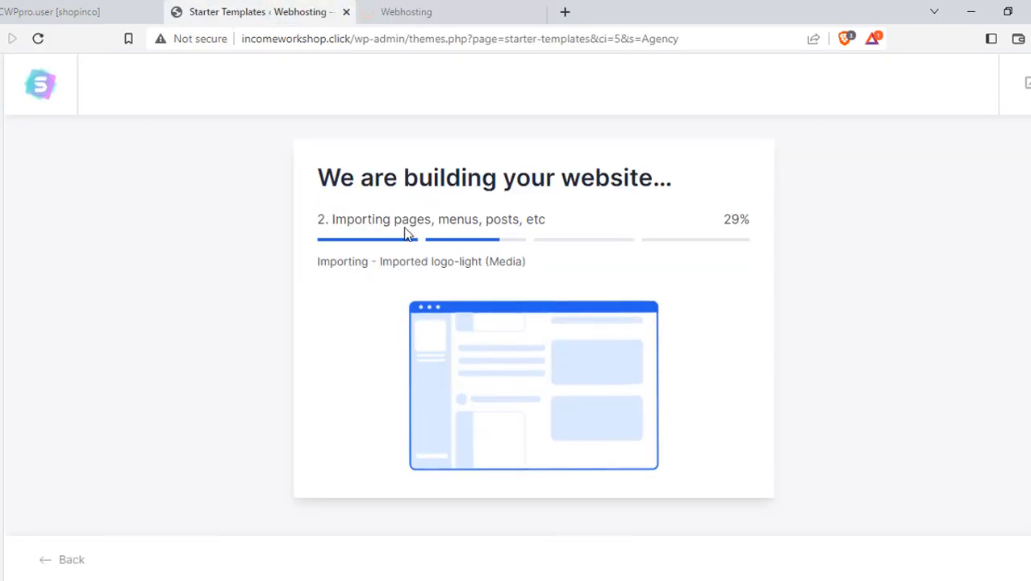
{"action": "left_click", "coordinate": [445, 9]}
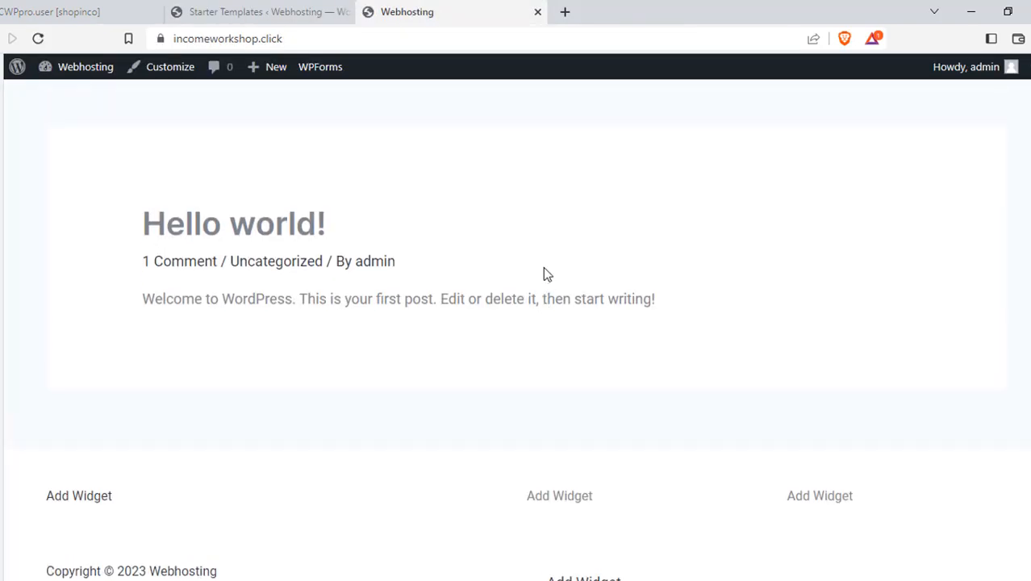
{"action": "left_click", "coordinate": [38, 38]}
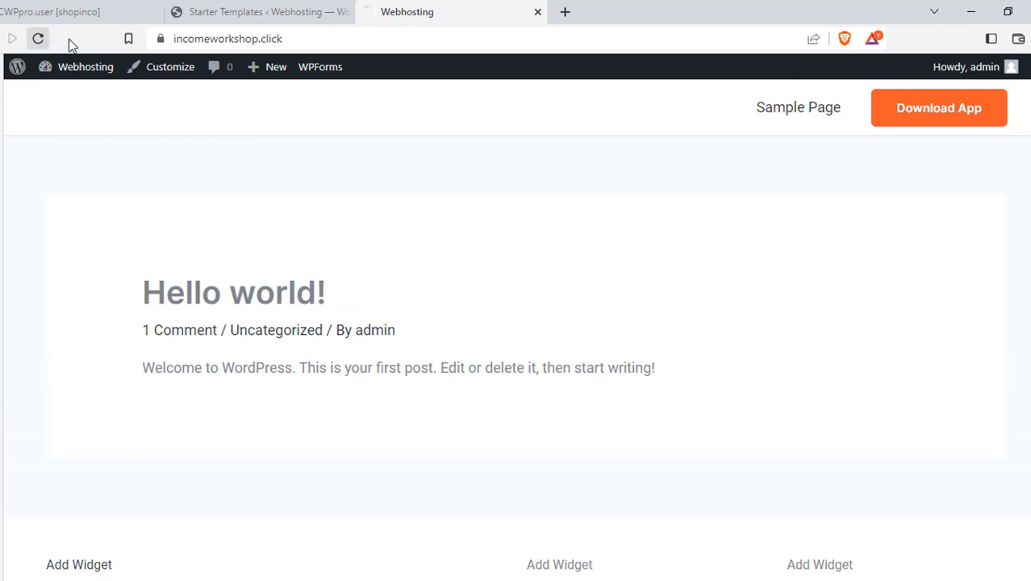
{"action": "left_click", "coordinate": [292, 18]}
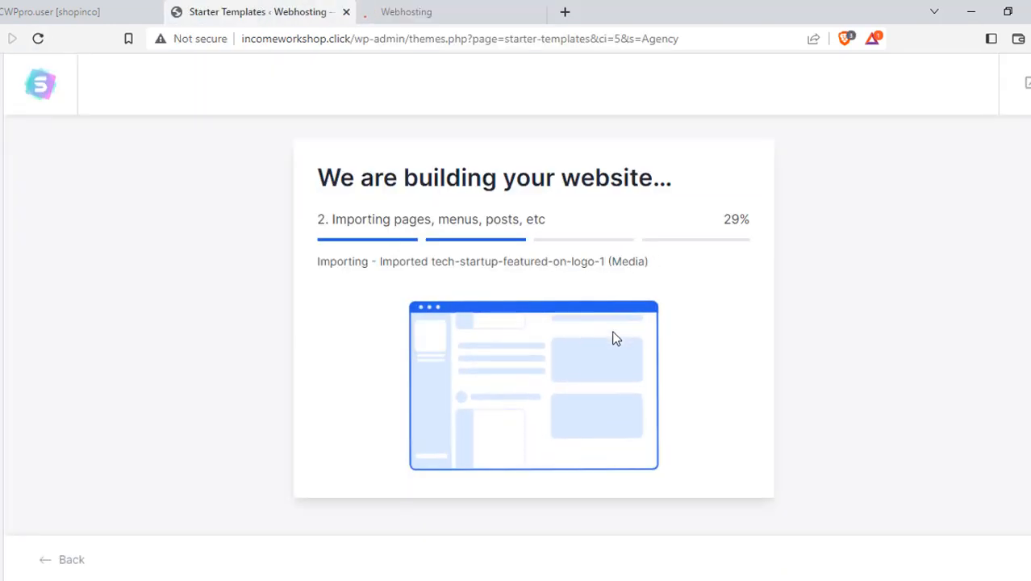
{"action": "left_click", "coordinate": [409, 12]}
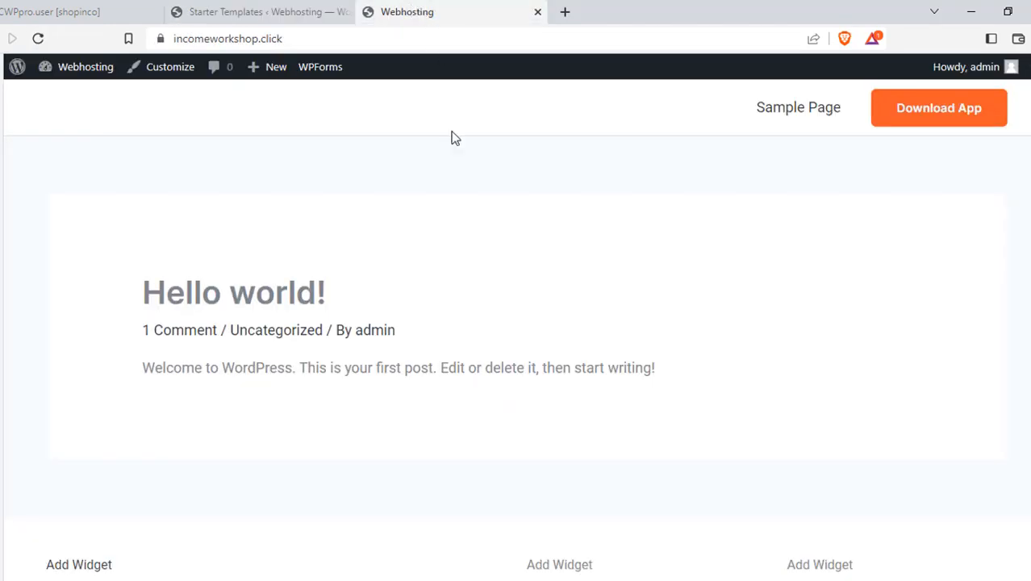
{"action": "scroll", "coordinate": [500, 363], "scroll_direction": "down", "scroll_amount": 2}
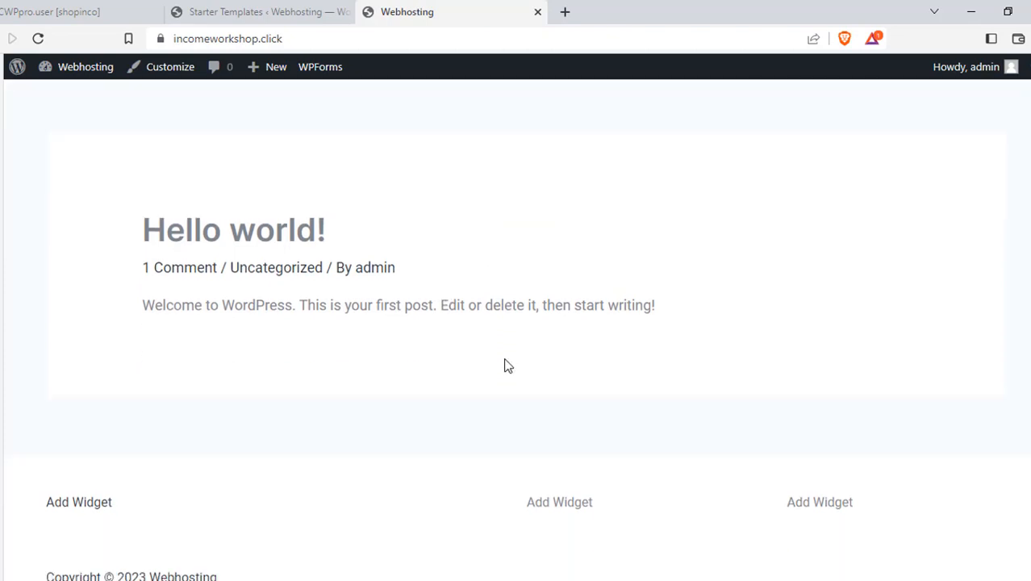
{"action": "scroll", "coordinate": [491, 371], "scroll_direction": "up", "scroll_amount": 2}
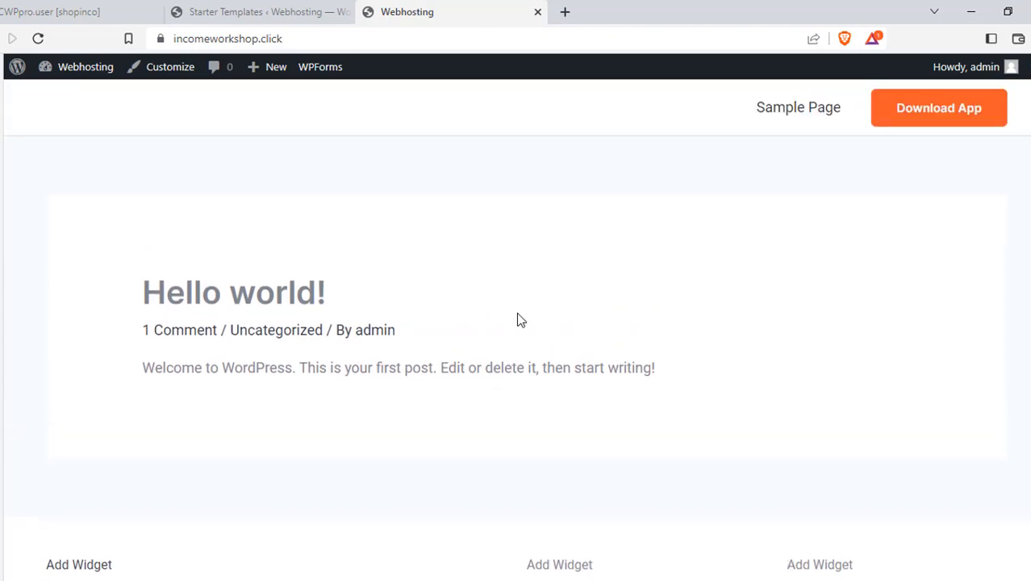